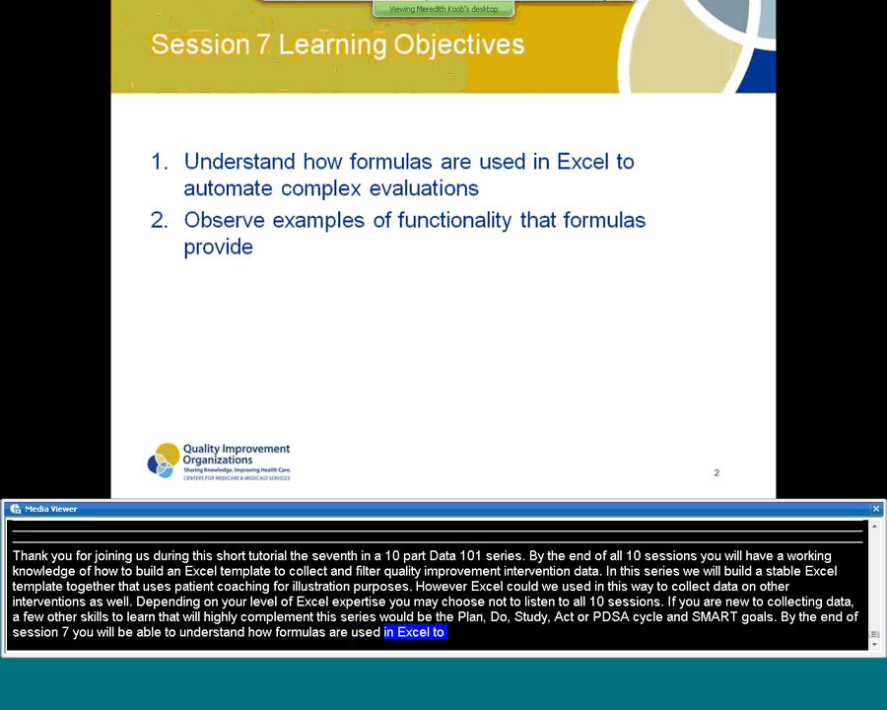
- Switch from the slide show to the filled-in Excel template workbook and show its Demographics columns on the Entry sheet
key("alt+Tab")
key("alt+Tab")
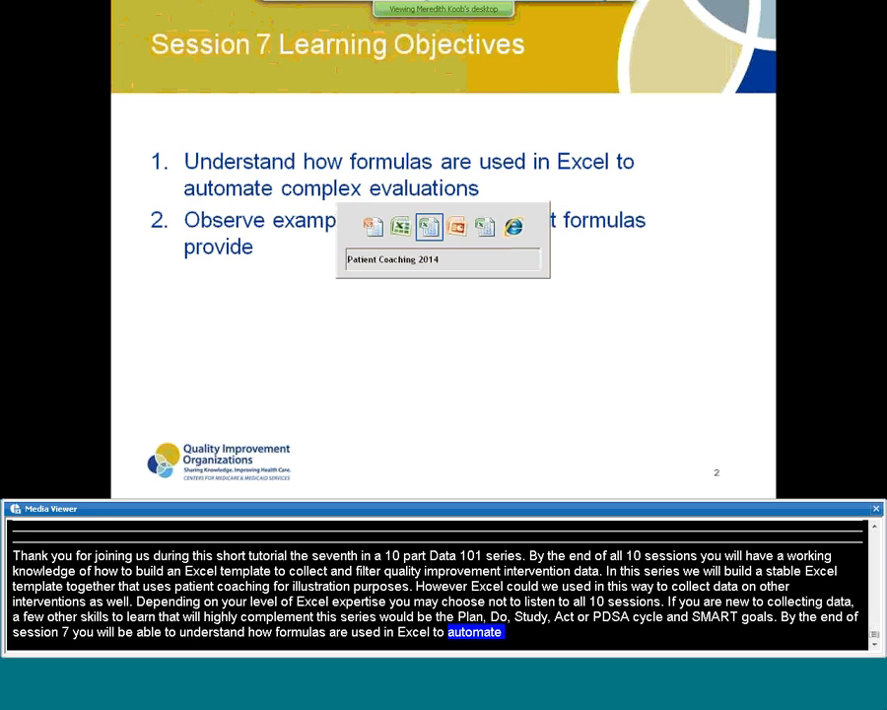
key("alt+Tab")
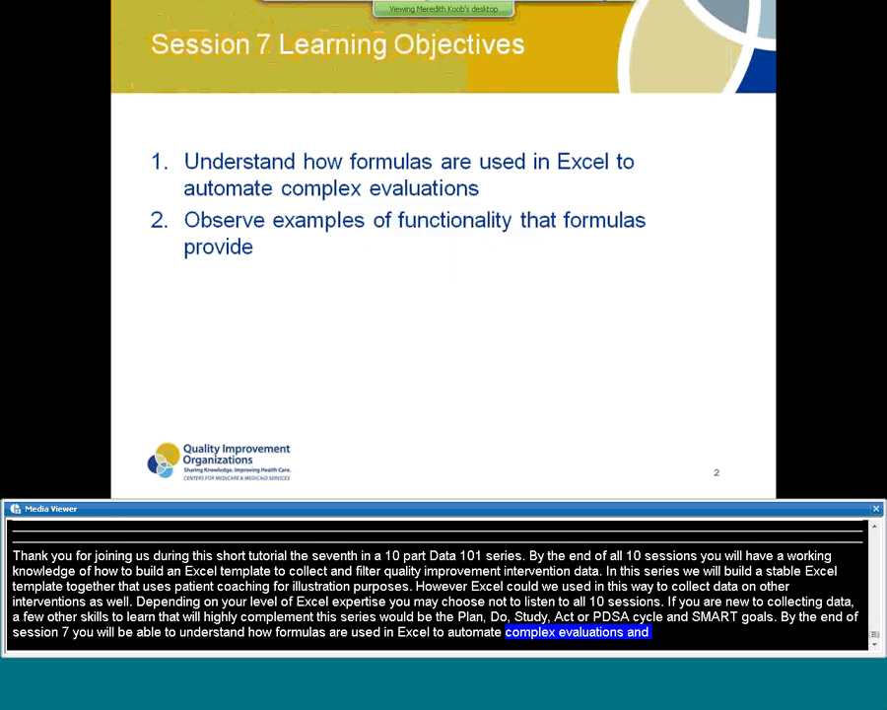
key("alt+Tab")
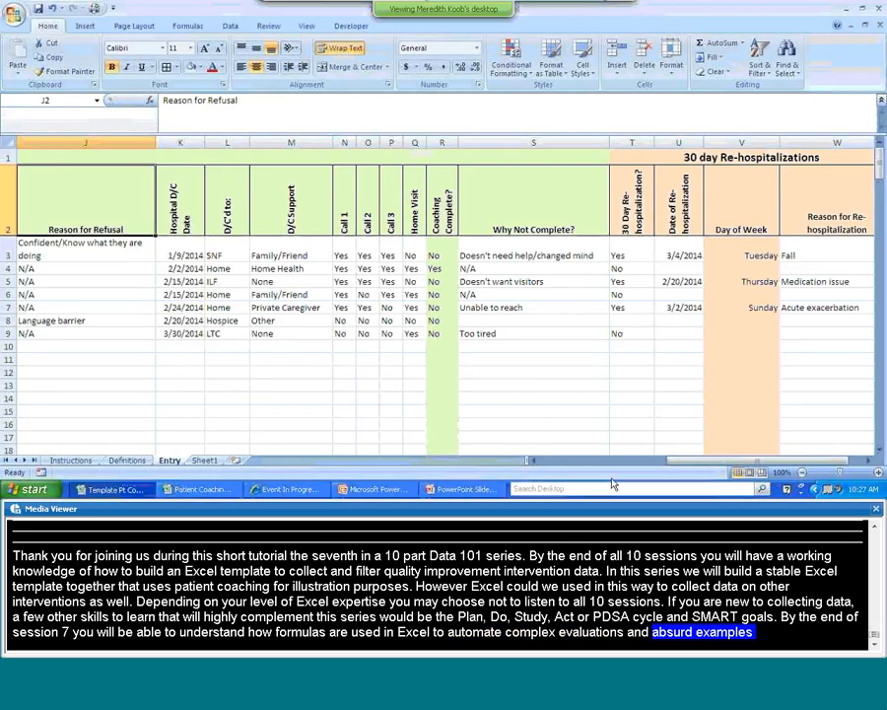
left_click_drag(635, 460, 530, 467)
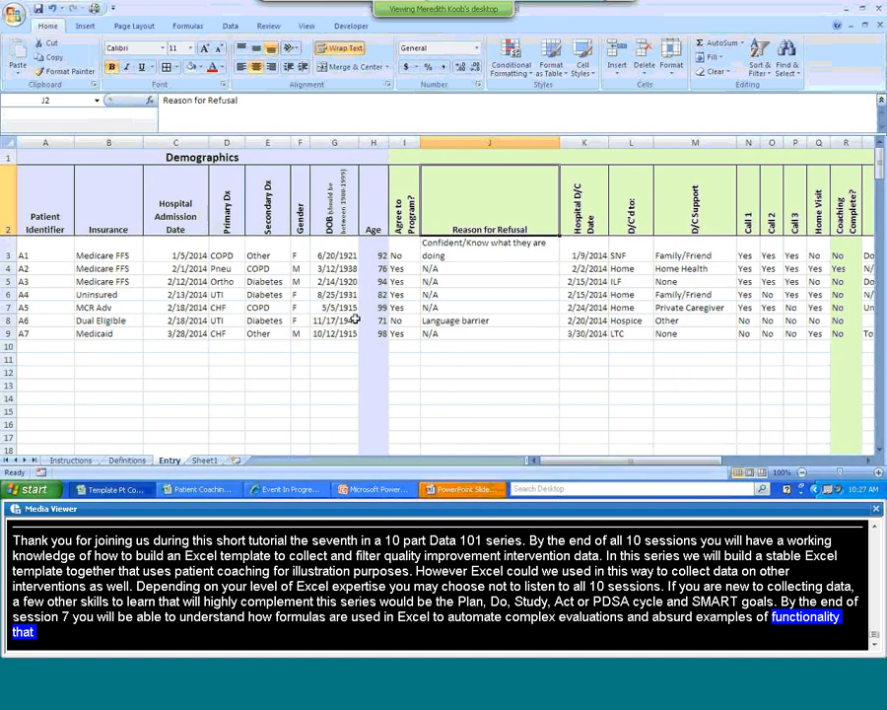
- Switch to the Patient Coaching workbook and select the Age heading, followed by the Coaching Complete? heading
left_click(226, 488)
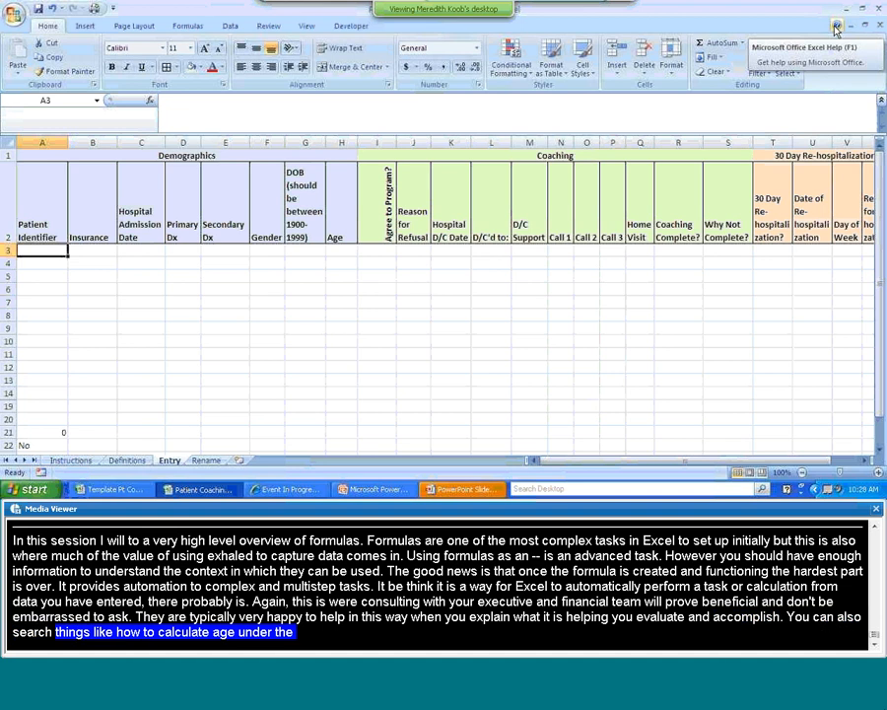
left_click(337, 207)
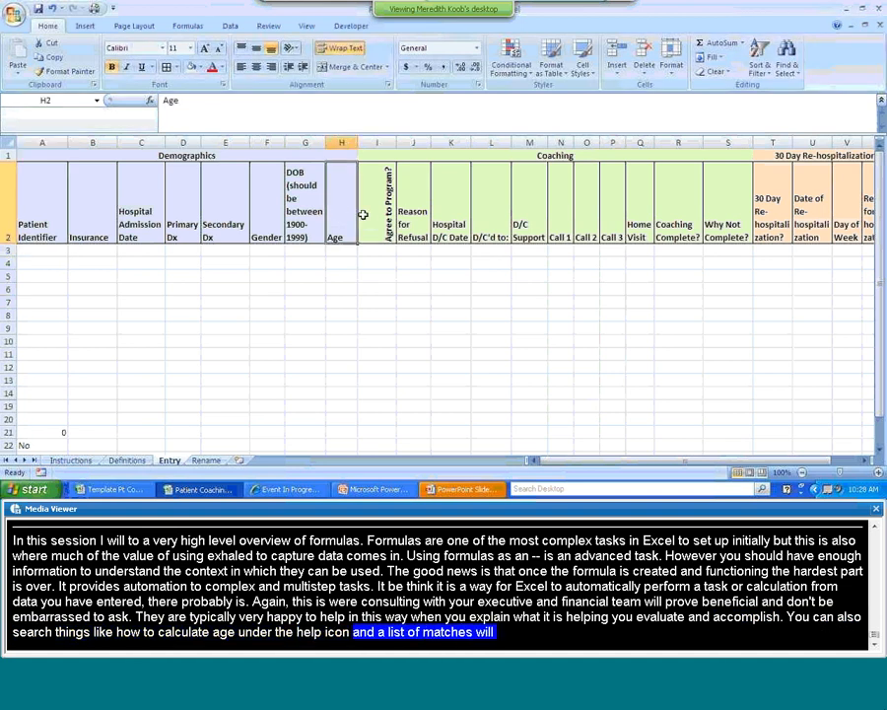
left_click(687, 208)
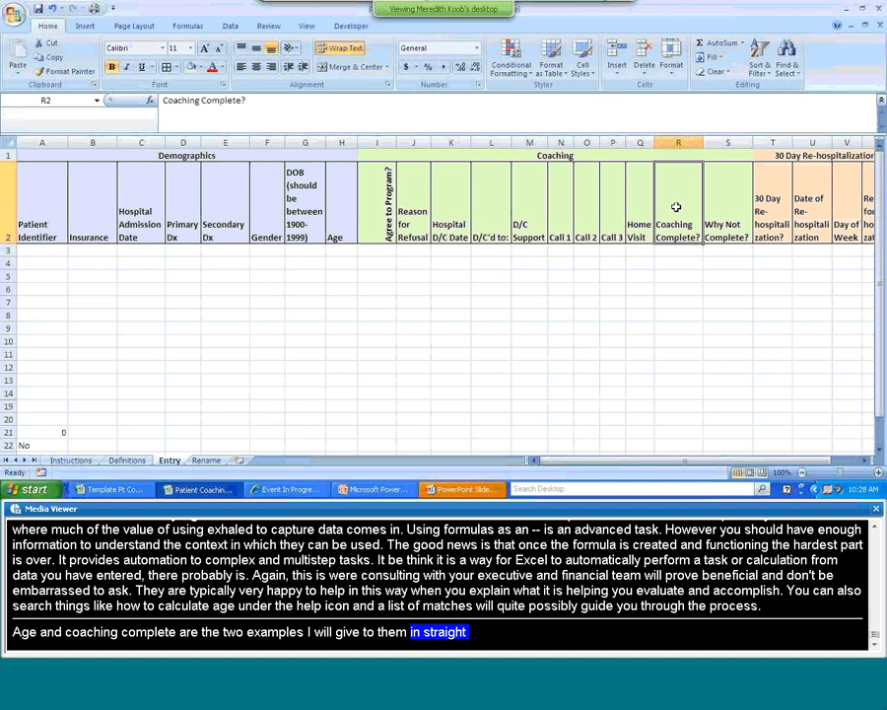
- Shade the entire Age column light lavender and the entire Coaching Complete? column light green
left_click(341, 141)
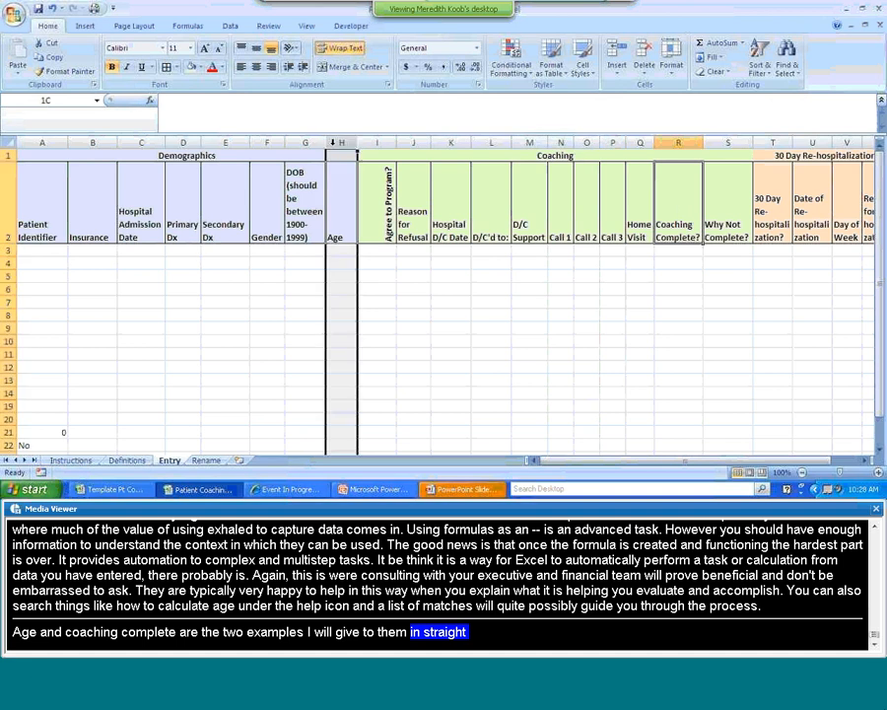
left_click(201, 67)
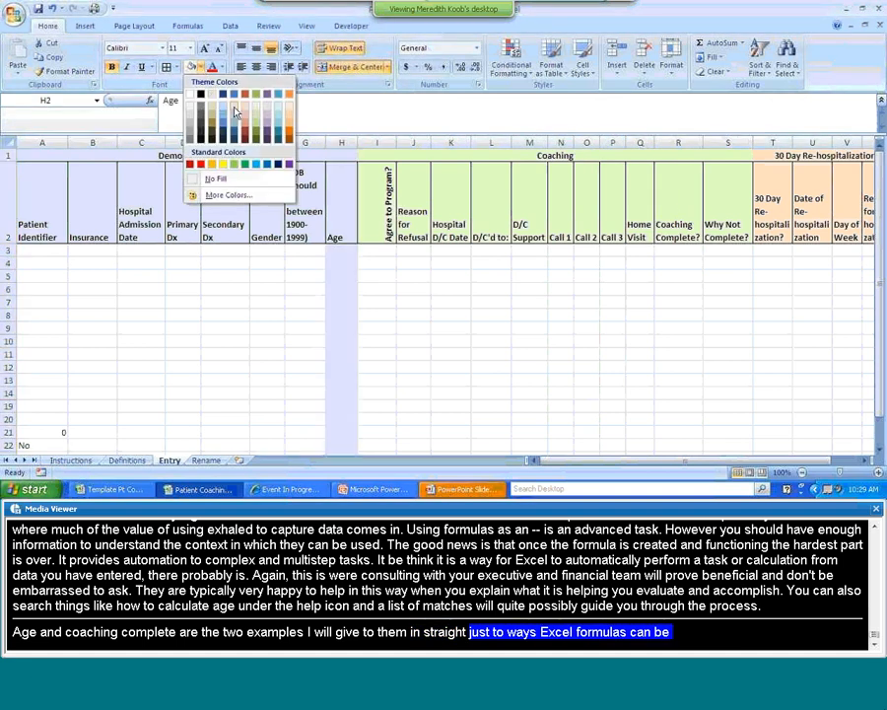
left_click(235, 110)
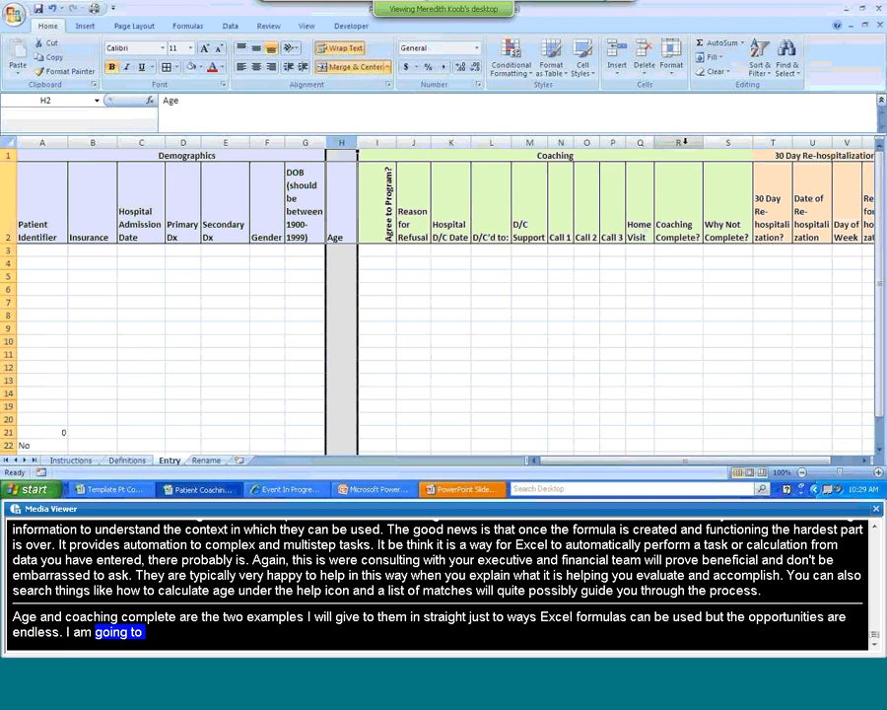
left_click(684, 143)
left_click(201, 67)
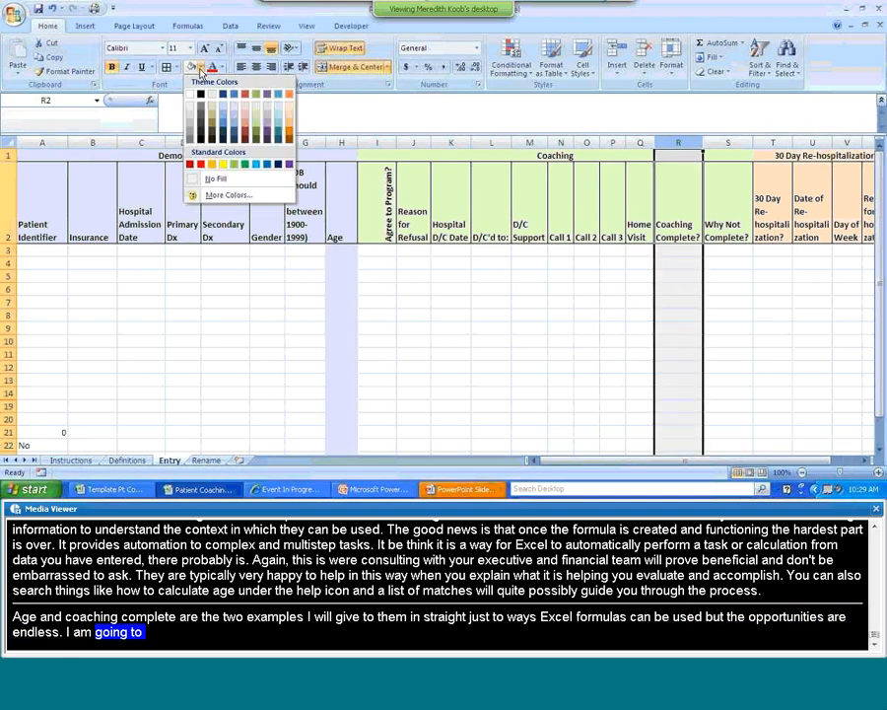
left_click(256, 109)
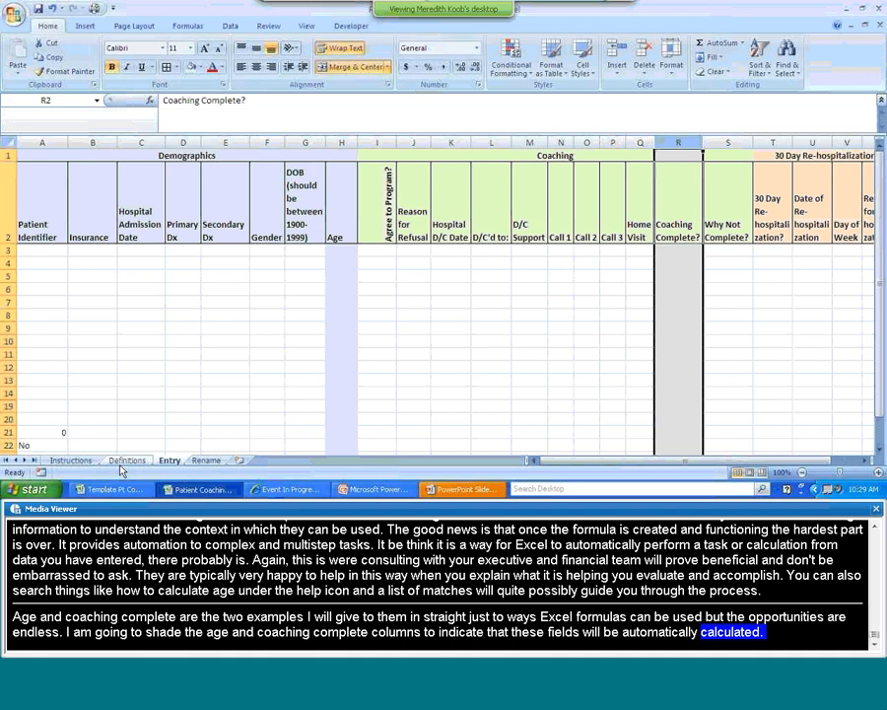
- Format the Hospital Admission Date column as a date of the type 3/14/2001
left_click(339, 250)
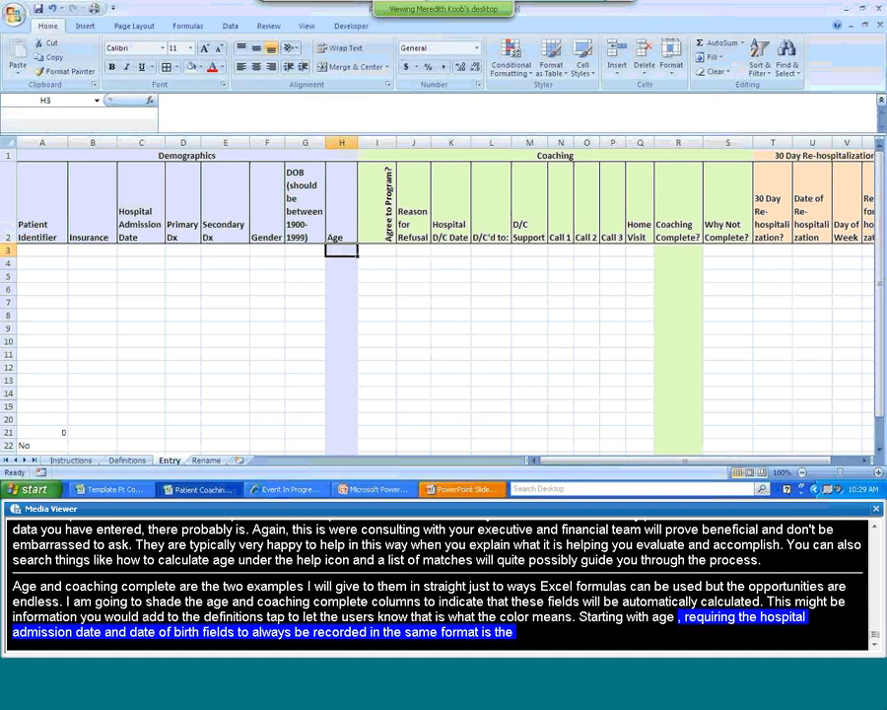
left_click(141, 142)
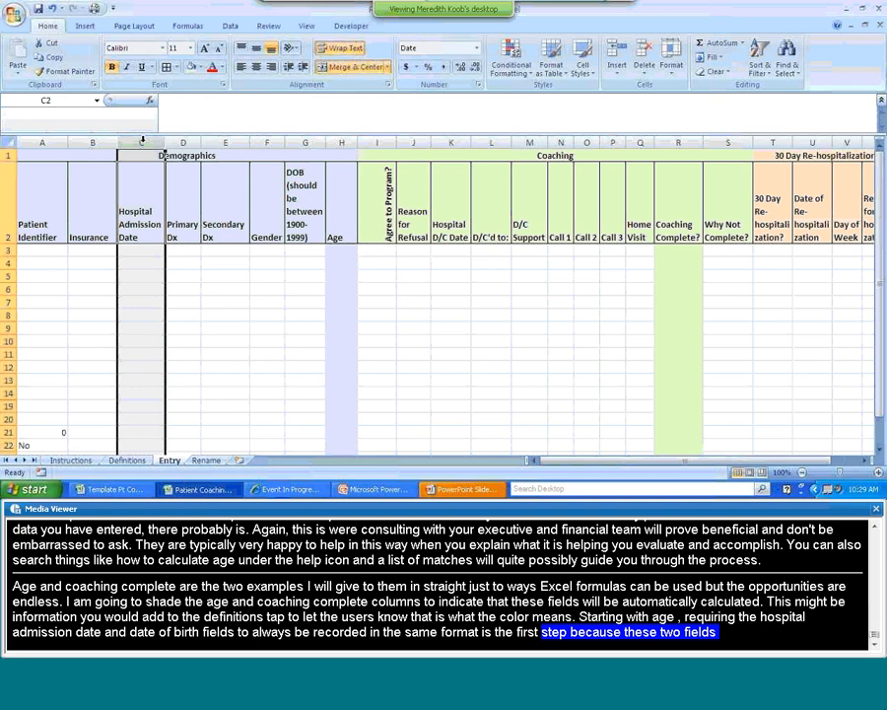
right_click(141, 142)
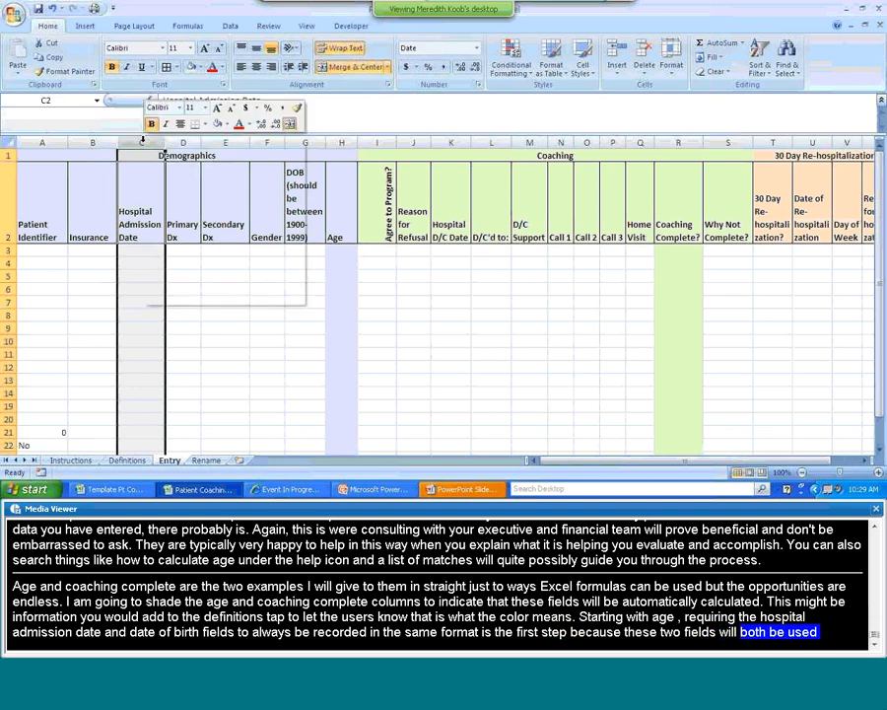
left_click(187, 253)
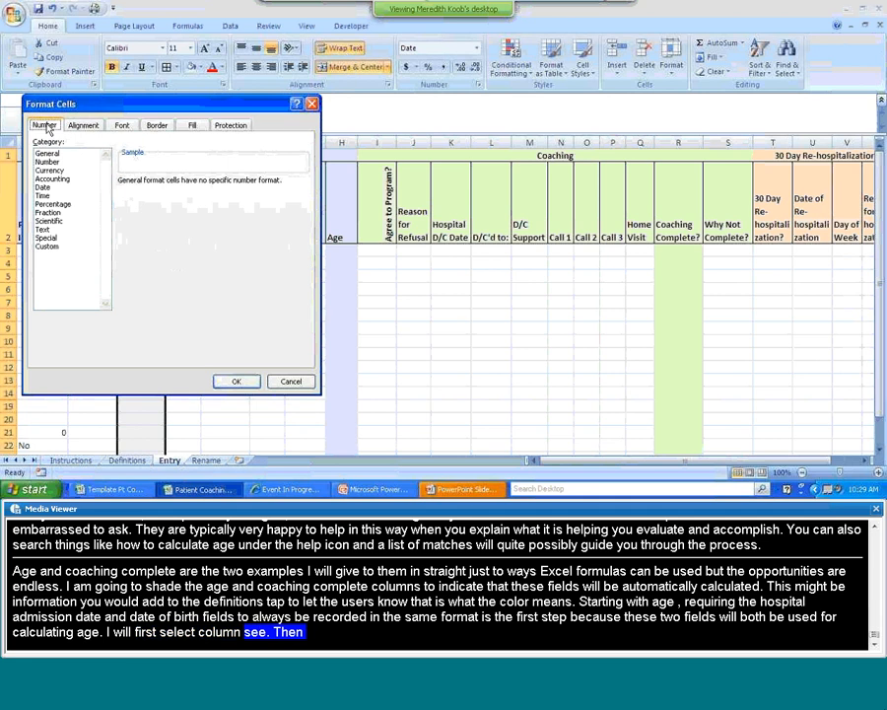
left_click(42, 187)
left_click_drag(306, 208, 306, 236)
left_click(139, 234)
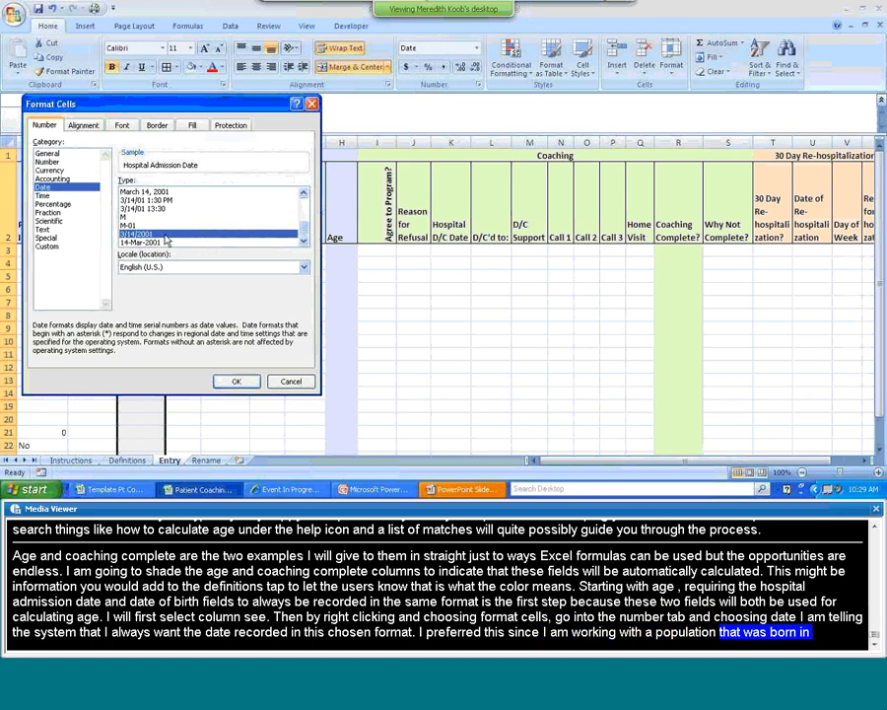
left_click(236, 382)
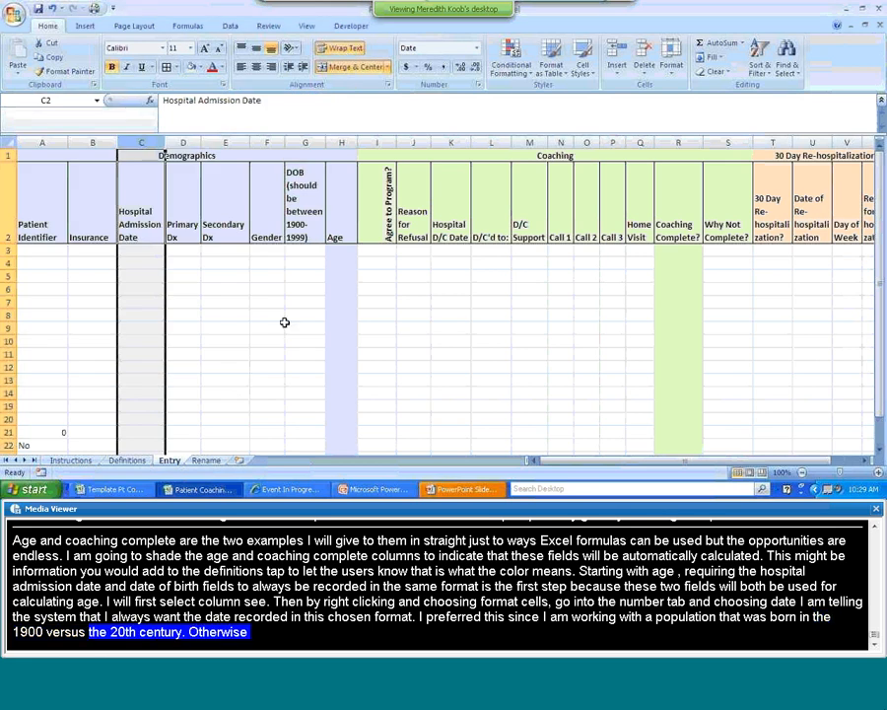
- Format the DOB column as a date of the type 3/14/2001
left_click(306, 142)
right_click(306, 142)
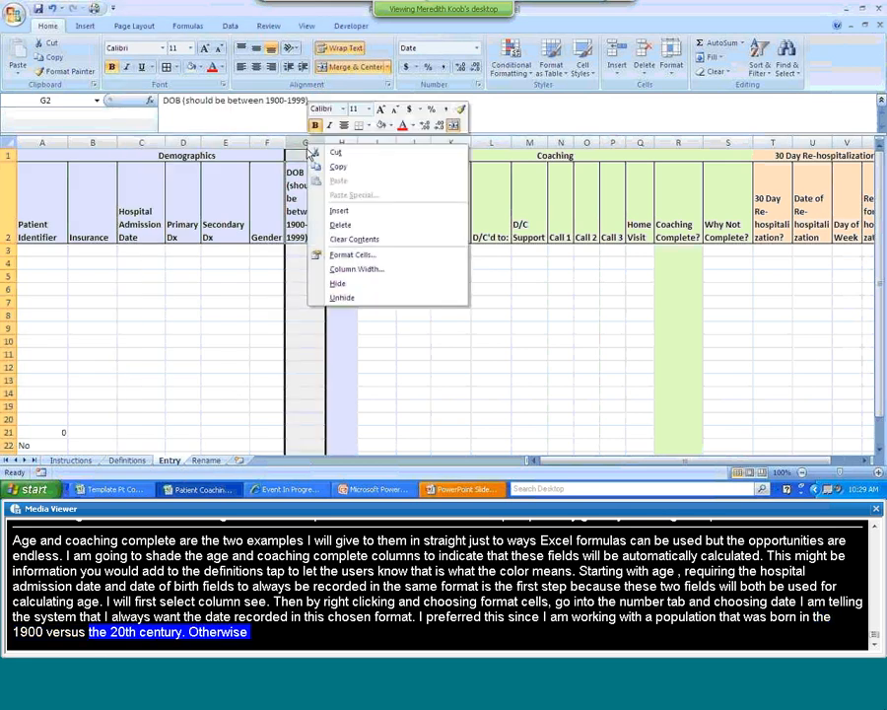
key("Escape")
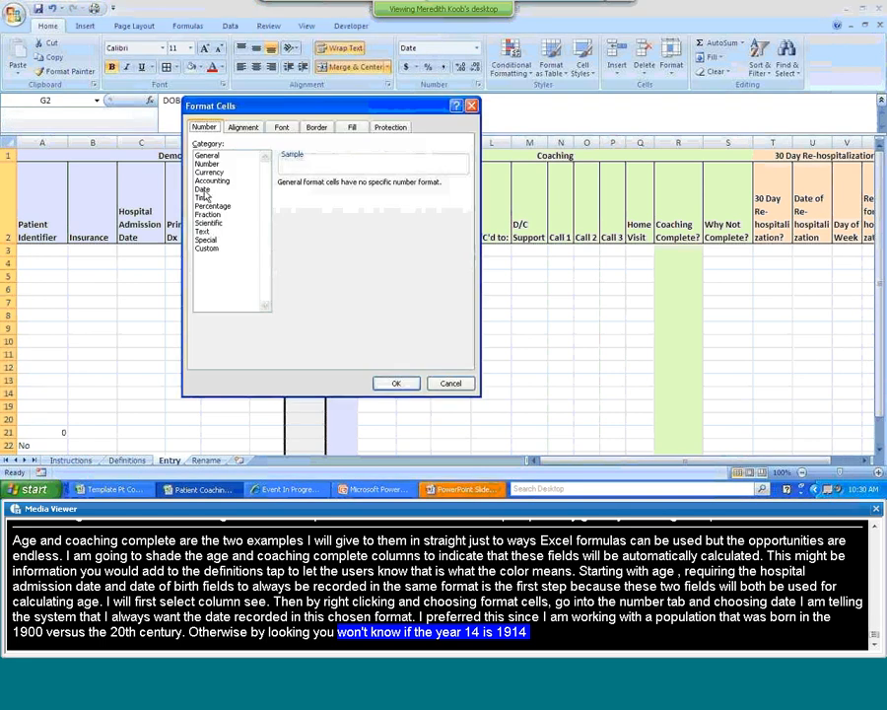
left_click(203, 188)
left_click_drag(465, 209, 466, 233)
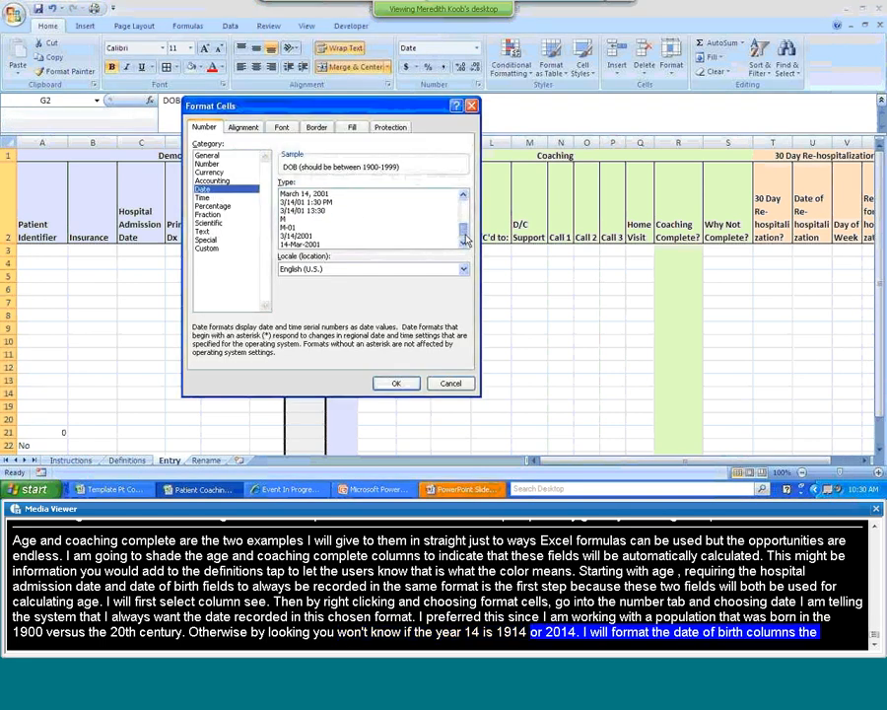
left_click(299, 236)
left_click(399, 383)
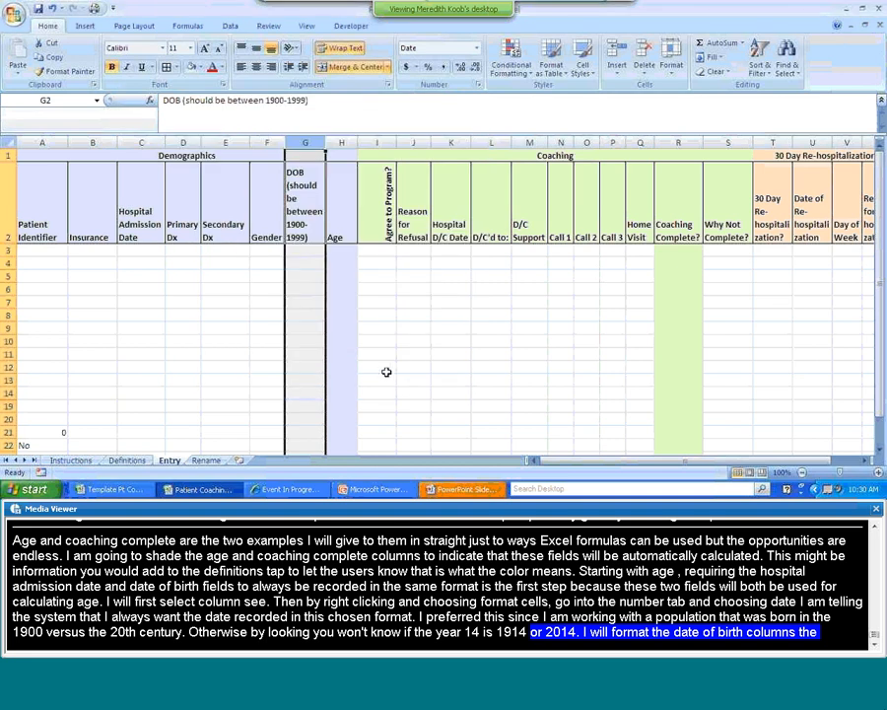
- Try to copy the age formula from cell A21 into the first Age cell, H3, and clear the pasted result
left_click(344, 251)
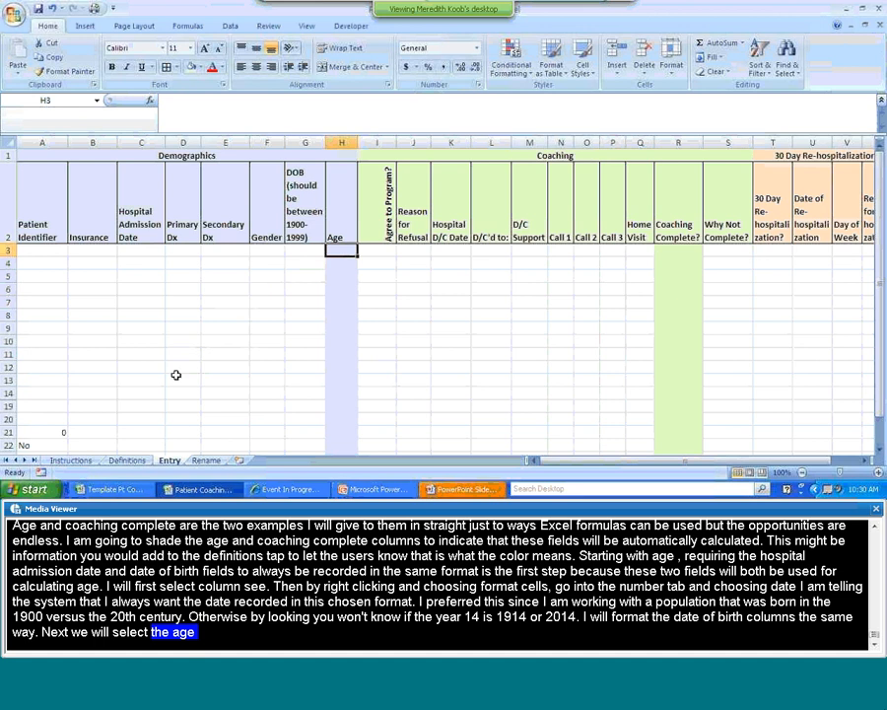
left_click(28, 434)
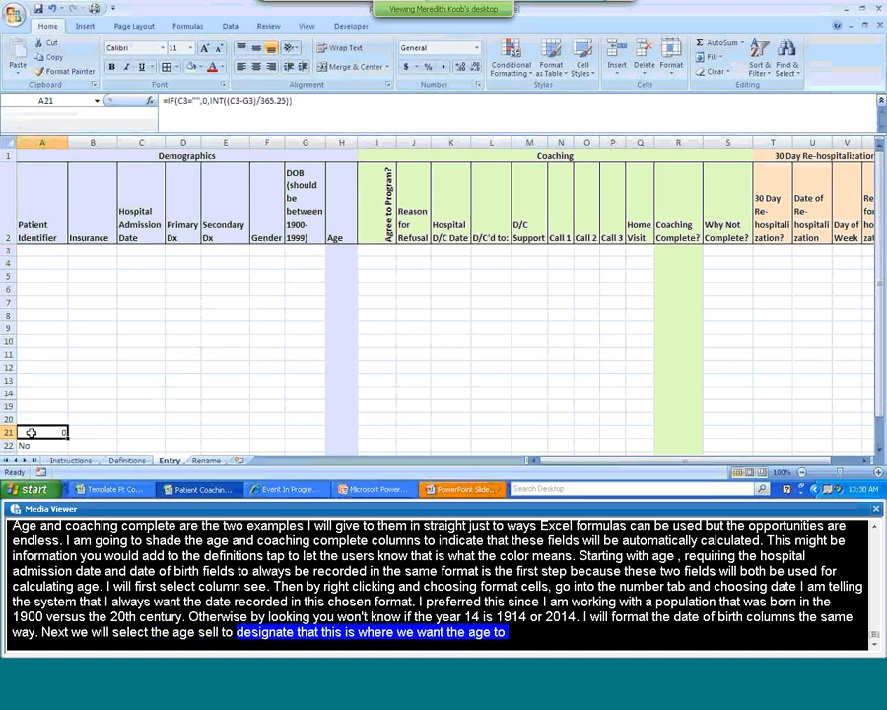
key("ctrl+c")
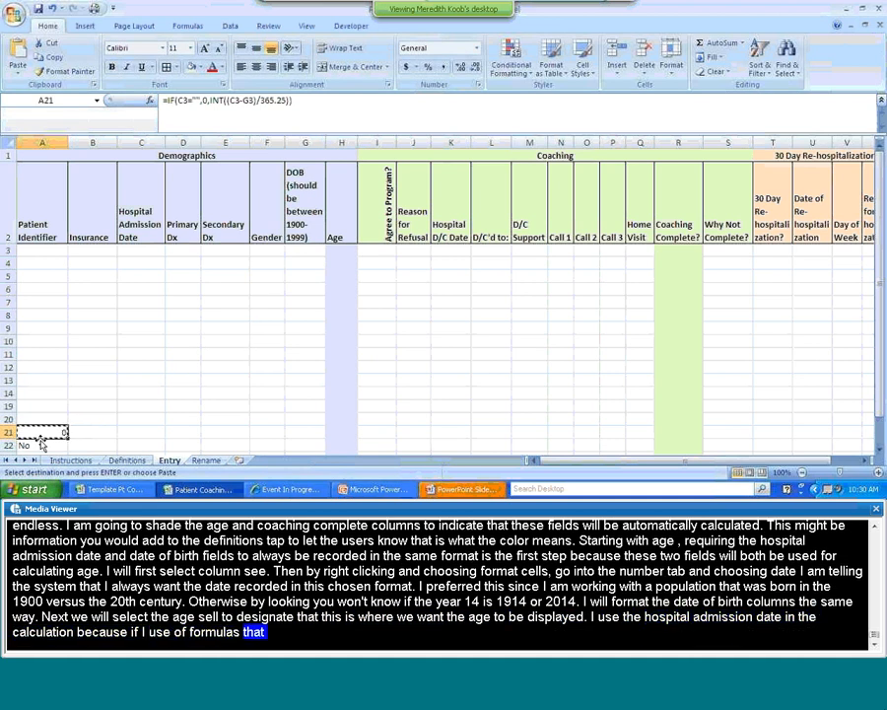
left_click(347, 252)
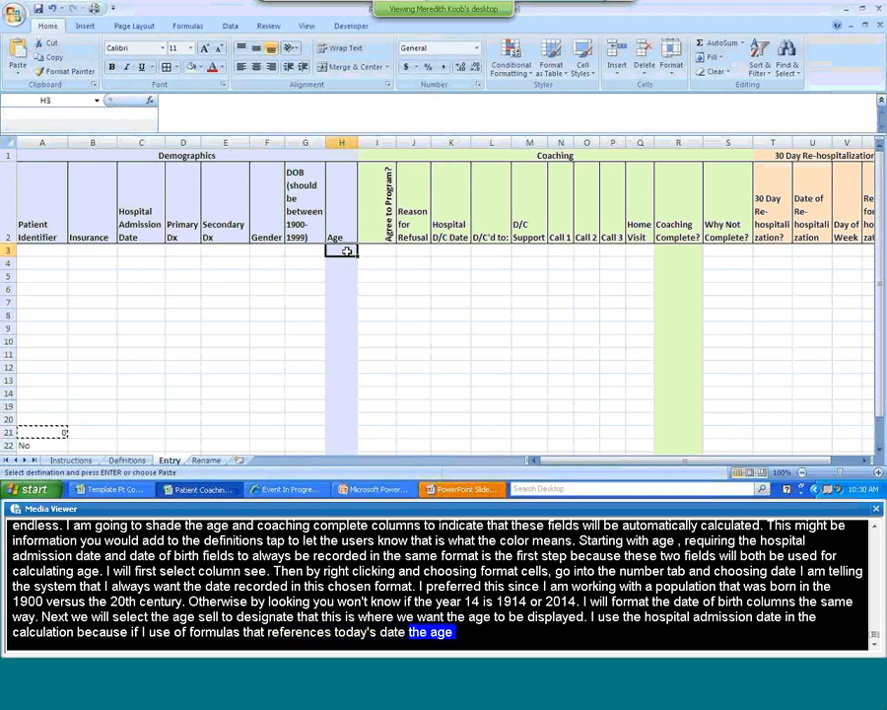
key("ctrl+v")
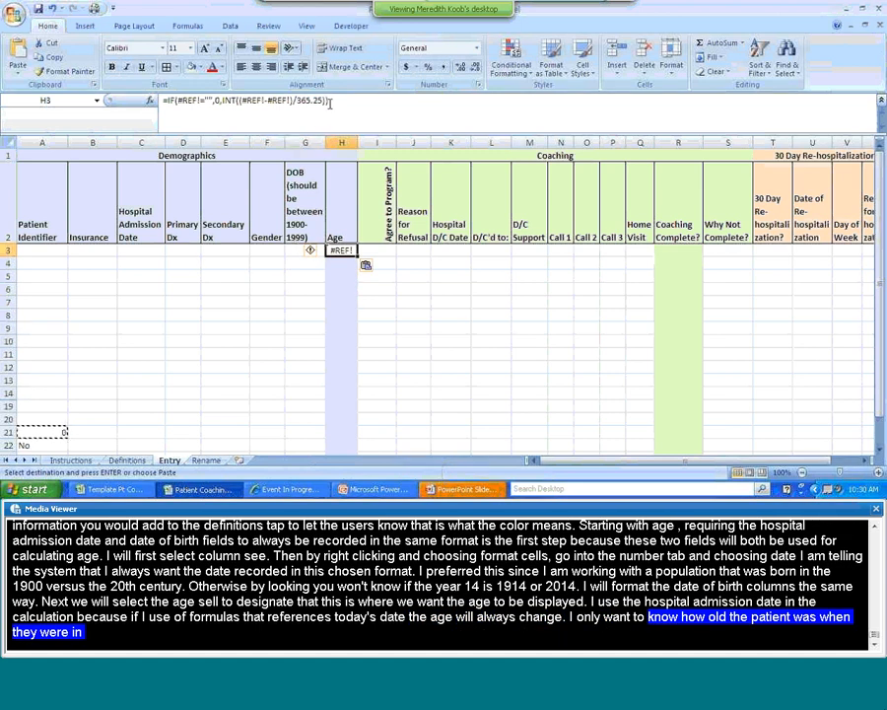
left_click(181, 106)
left_click(51, 433)
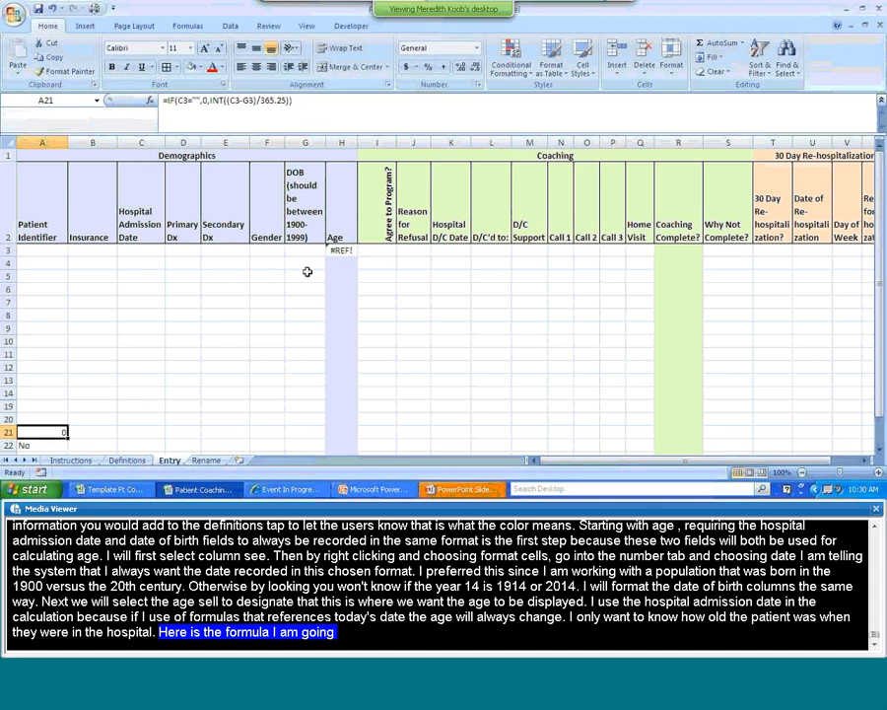
left_click(337, 251)
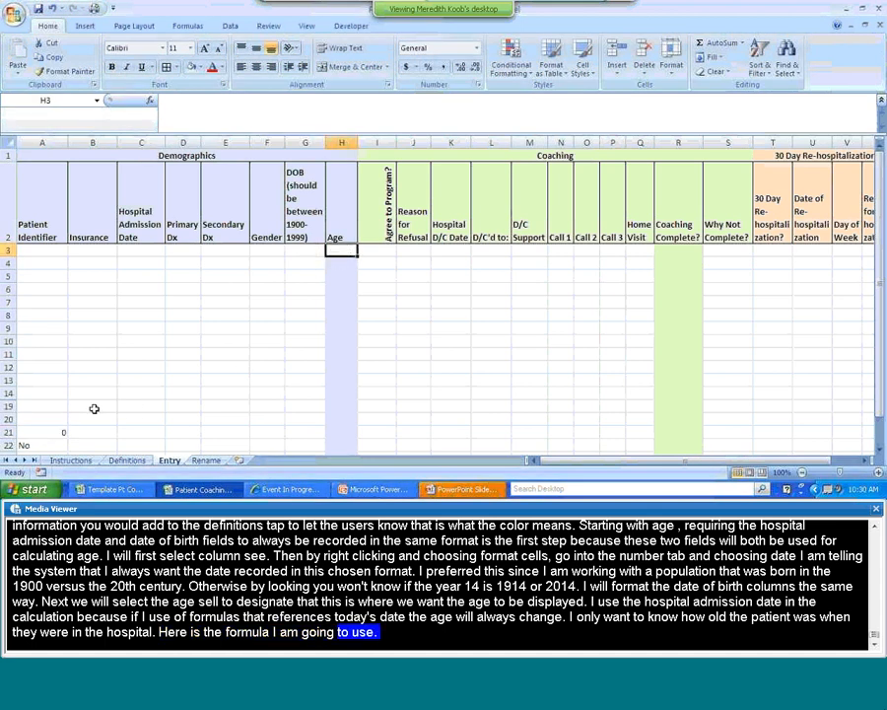
- Move the formula =IF(C3="",0,INT((C3-G3)/365.25)) from A21 into Age cell H3 by cutting and pasting, and inspect its cell references
left_click(49, 434)
right_click(49, 433)
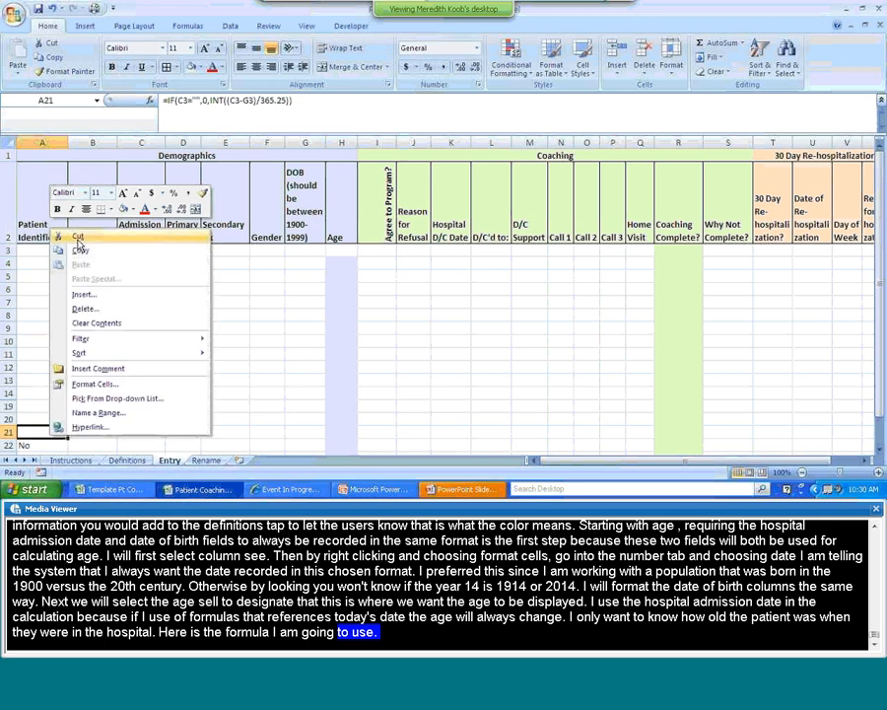
left_click(64, 249)
left_click(329, 254)
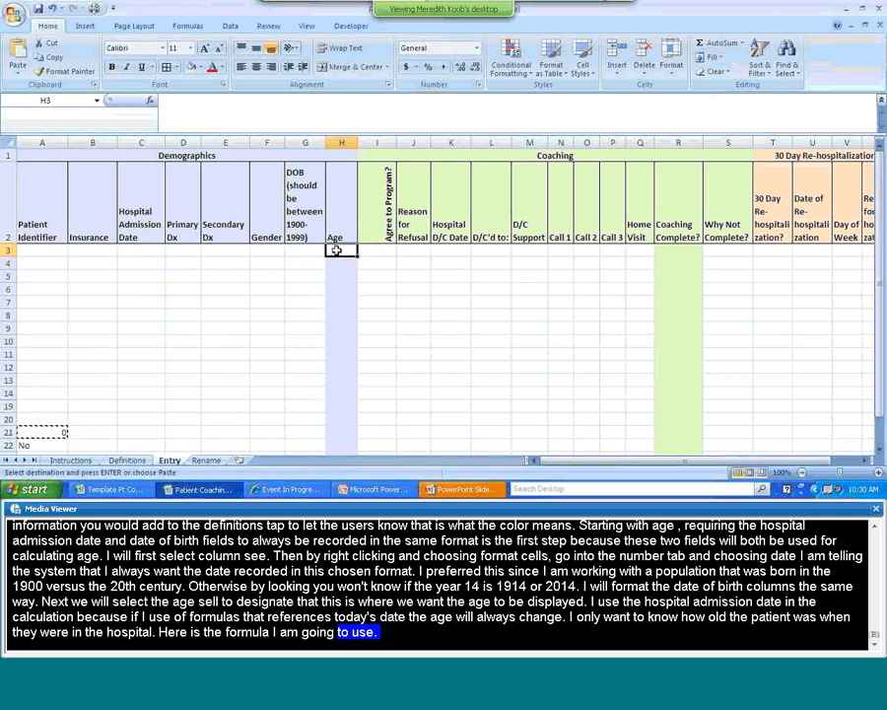
right_click(338, 252)
left_click(369, 288)
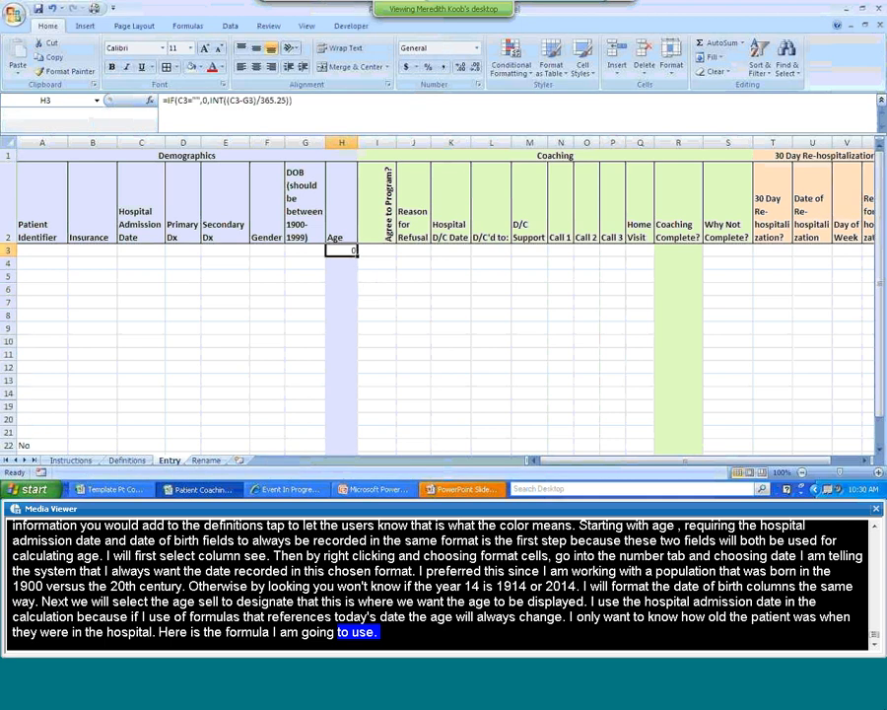
left_click(305, 108)
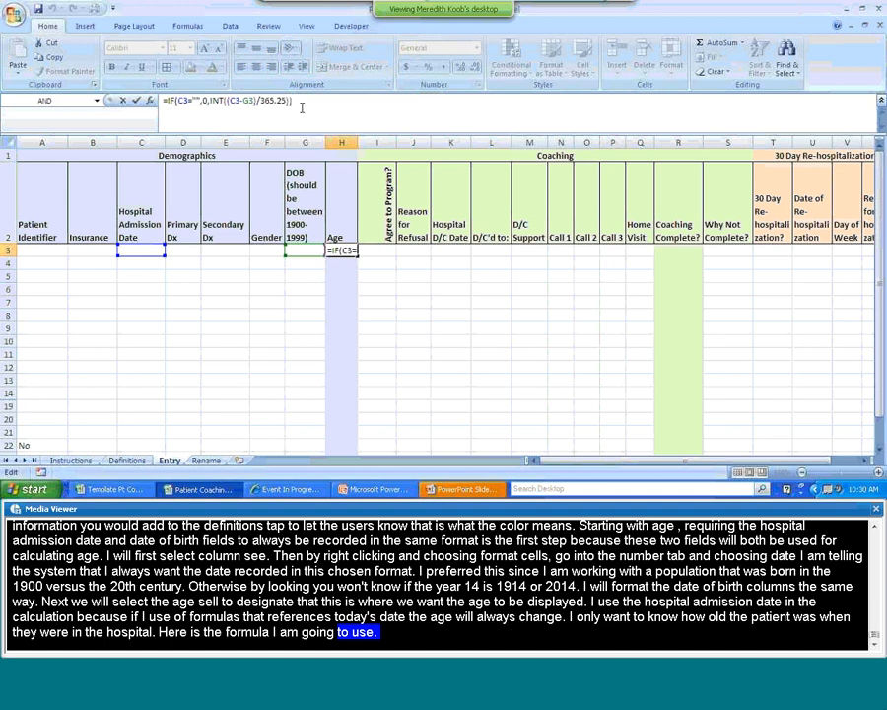
- Enter 2/15/2014 as the Hospital Admission Date in cell C3
left_click(136, 251)
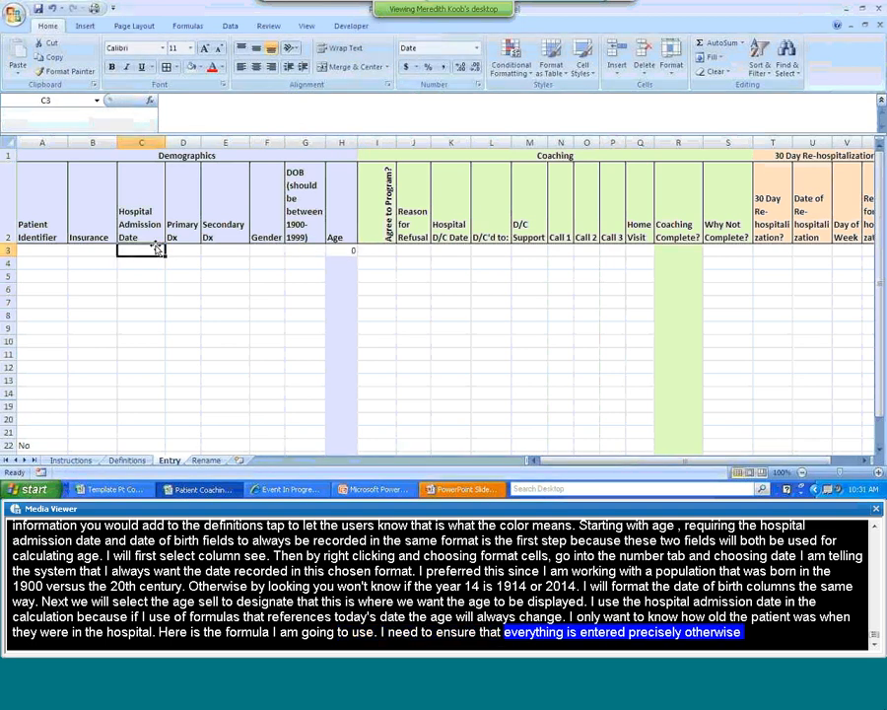
type("2/1")
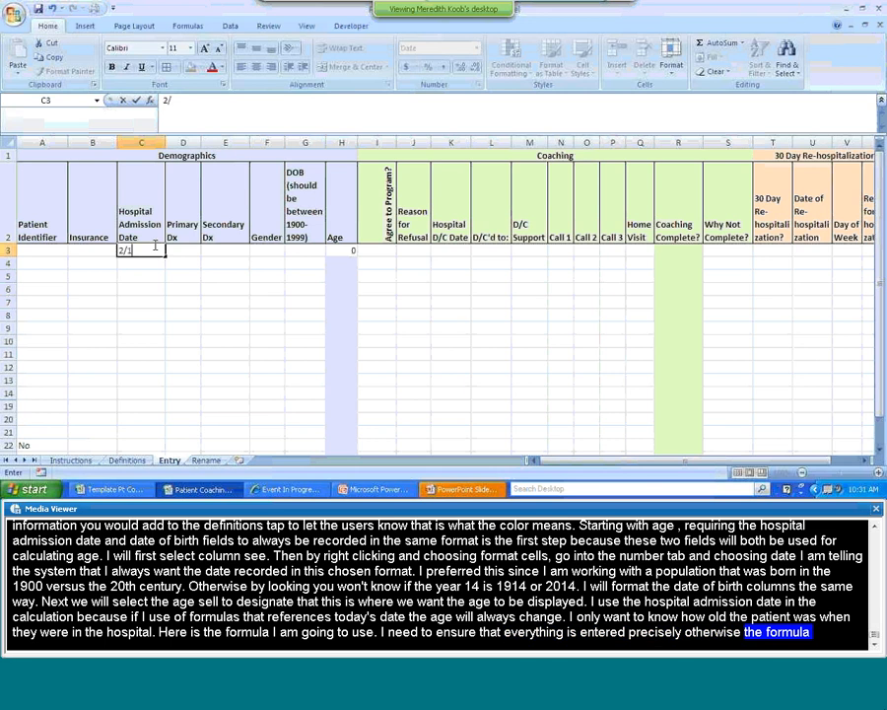
type("5/2014")
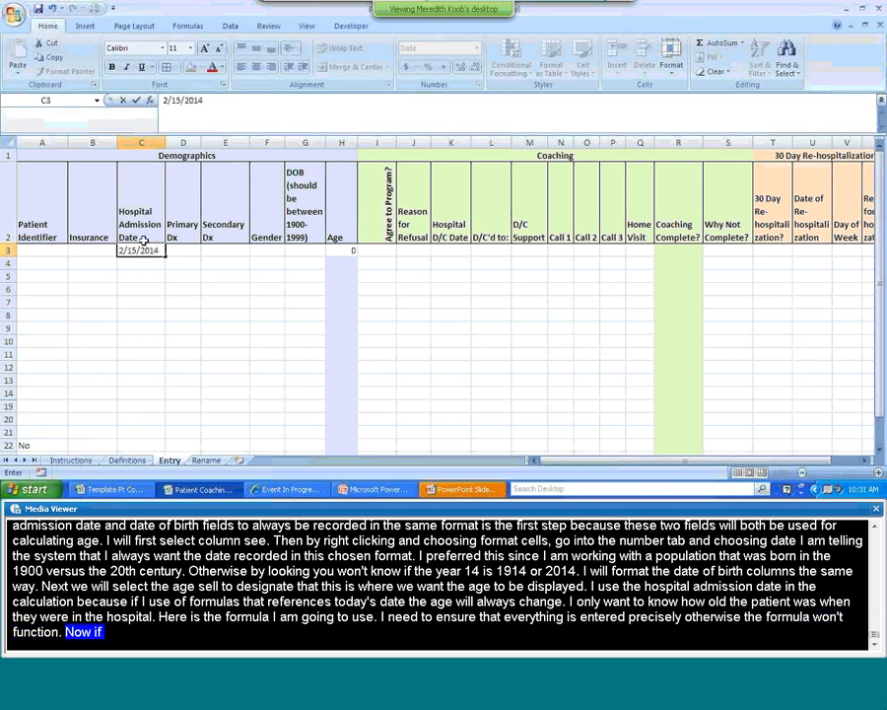
- Enter the patient's date of birth in cell G3 and widen the DOB column enough to show the full date
left_click(295, 250)
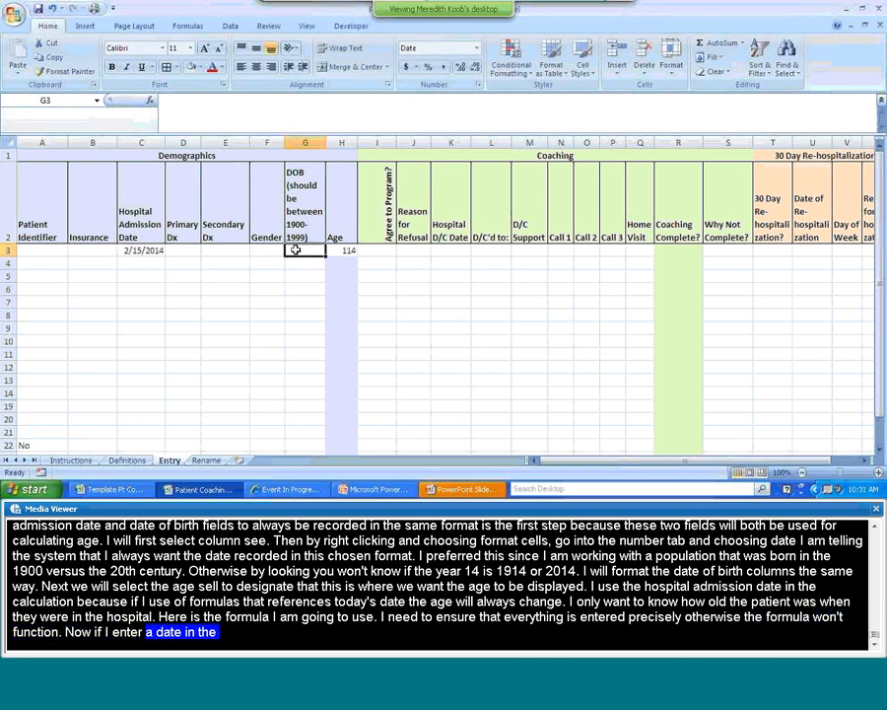
type("1/15")
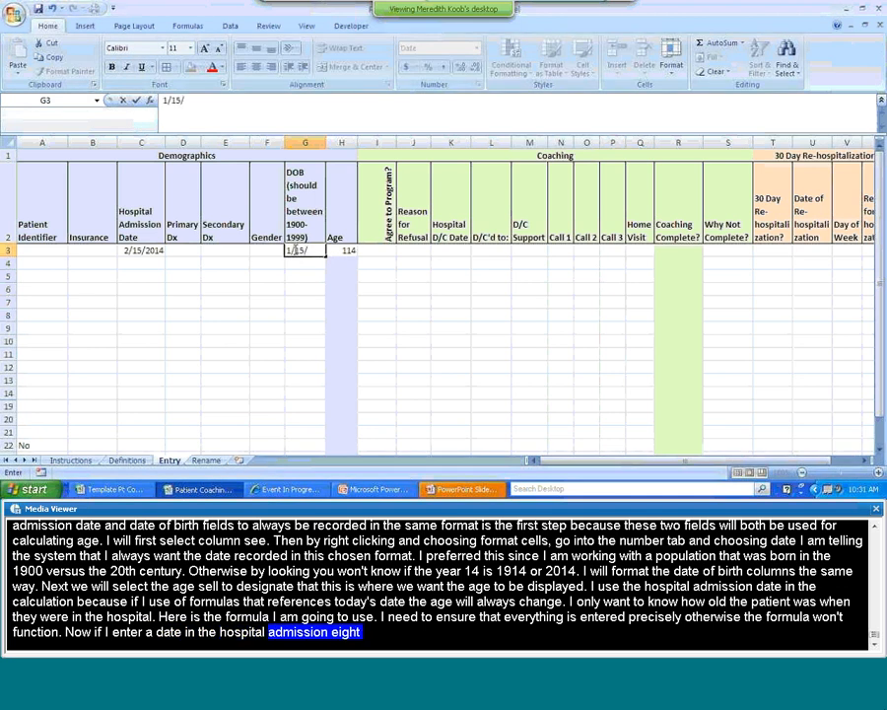
type("/1940")
key("Tab")
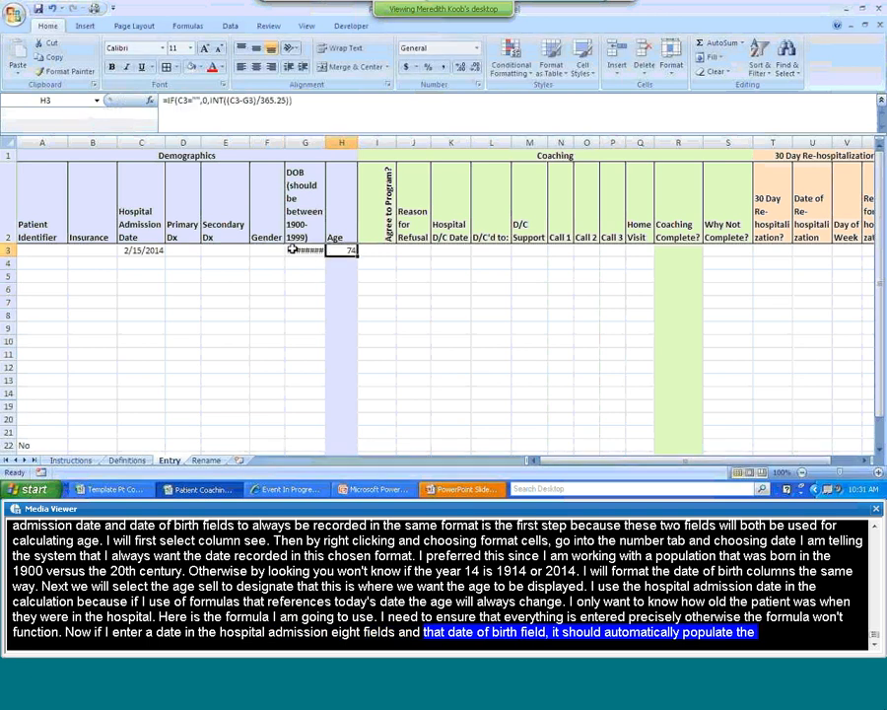
left_click_drag(326, 143, 337, 143)
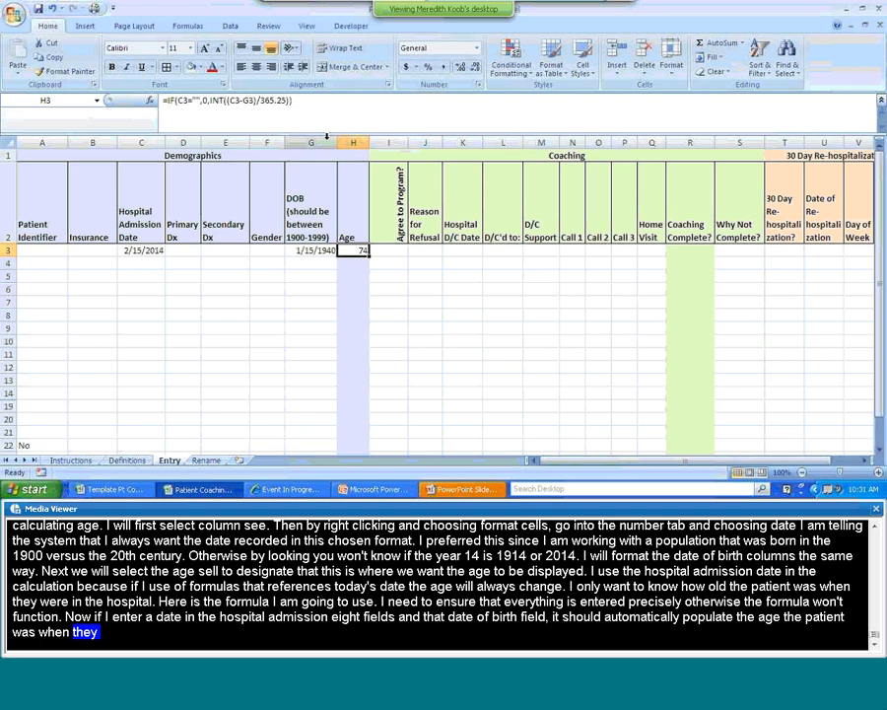
- Move the formula =IF(AND(N3="Yes",O3="Yes",P3="Yes",Q3="Yes")=TRUE,"Yes","No") from A22 into Coaching Complete cell R3 by cutting and pasting
left_click(692, 192)
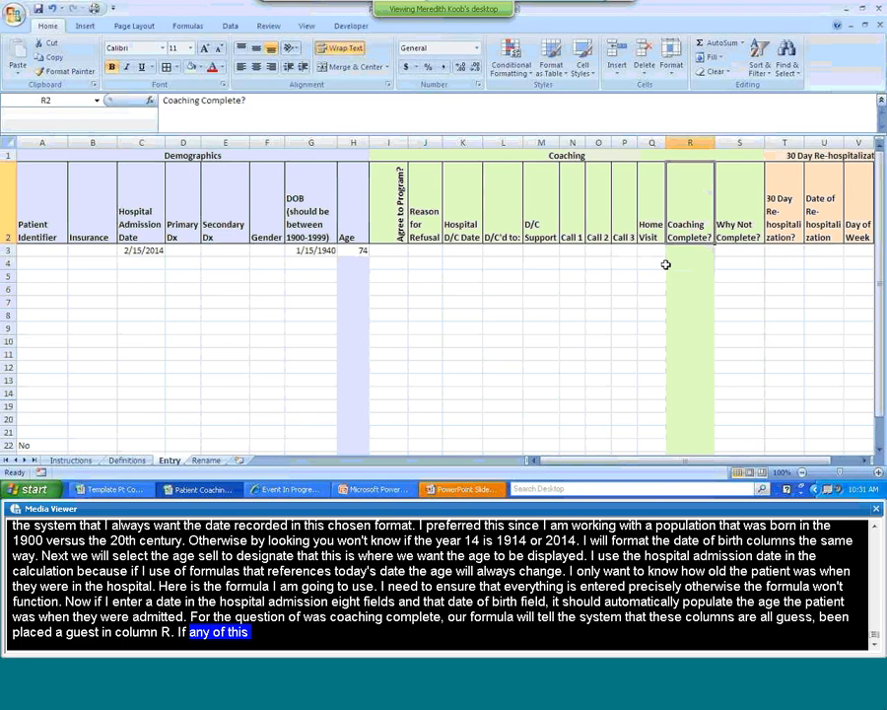
left_click(34, 446)
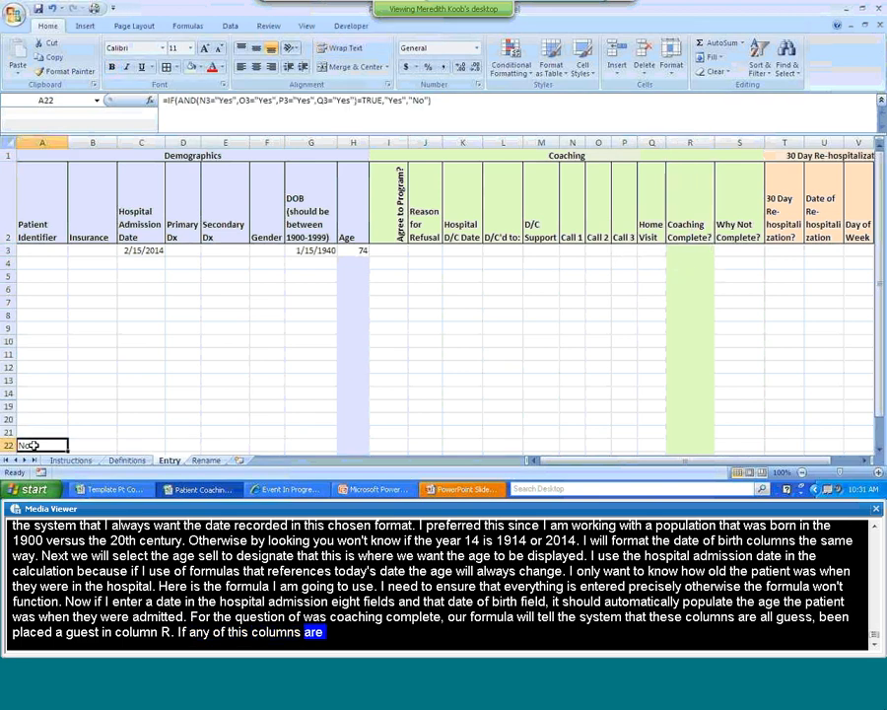
right_click(33, 445)
left_click(87, 254)
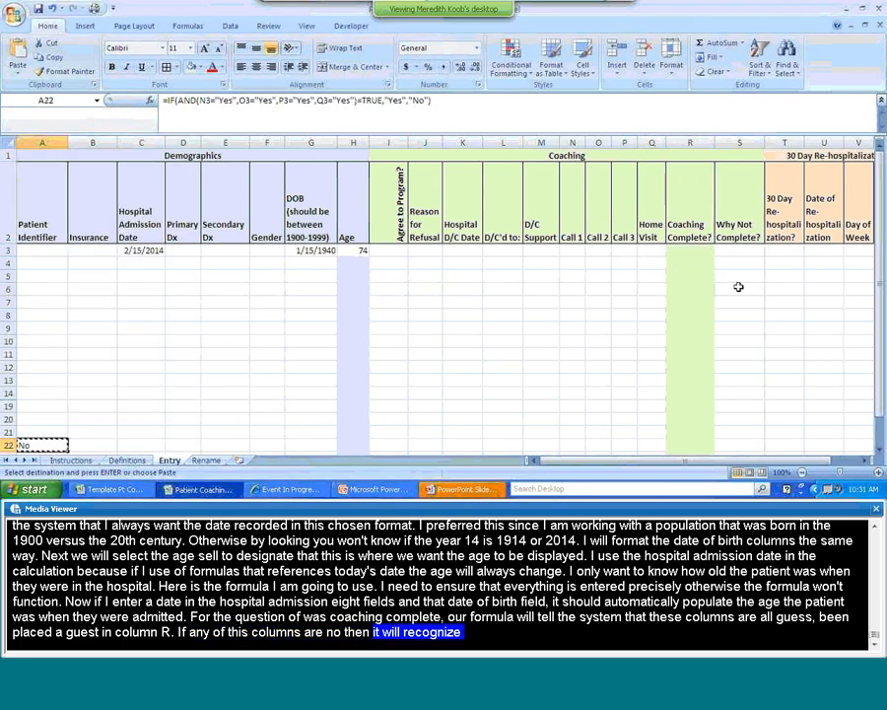
left_click(689, 250)
right_click(688, 250)
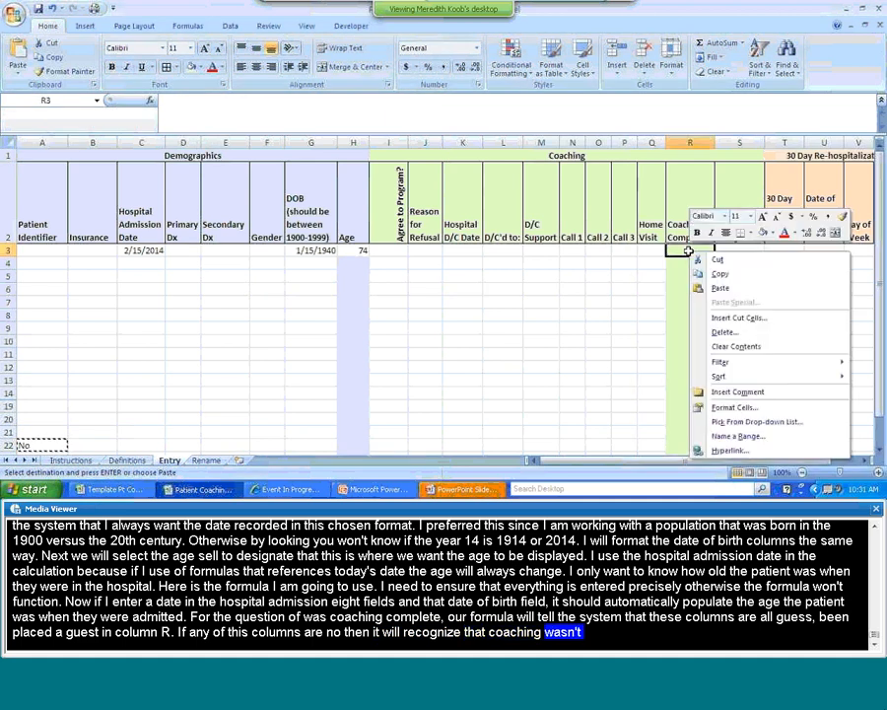
left_click(721, 288)
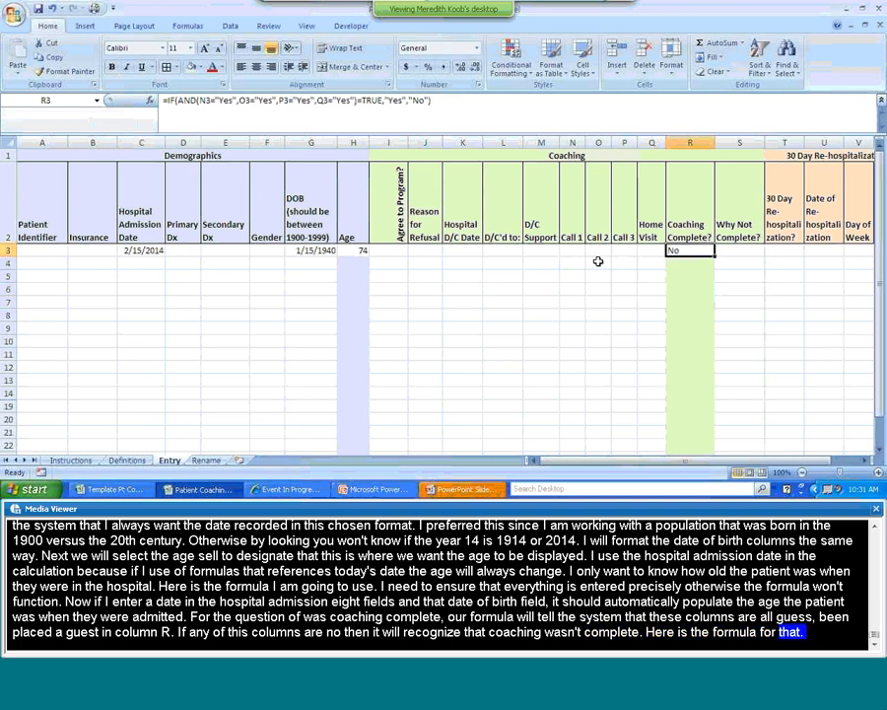
- Copy the Coaching Complete formula from R3 down through R6
right_click(685, 250)
left_click(705, 270)
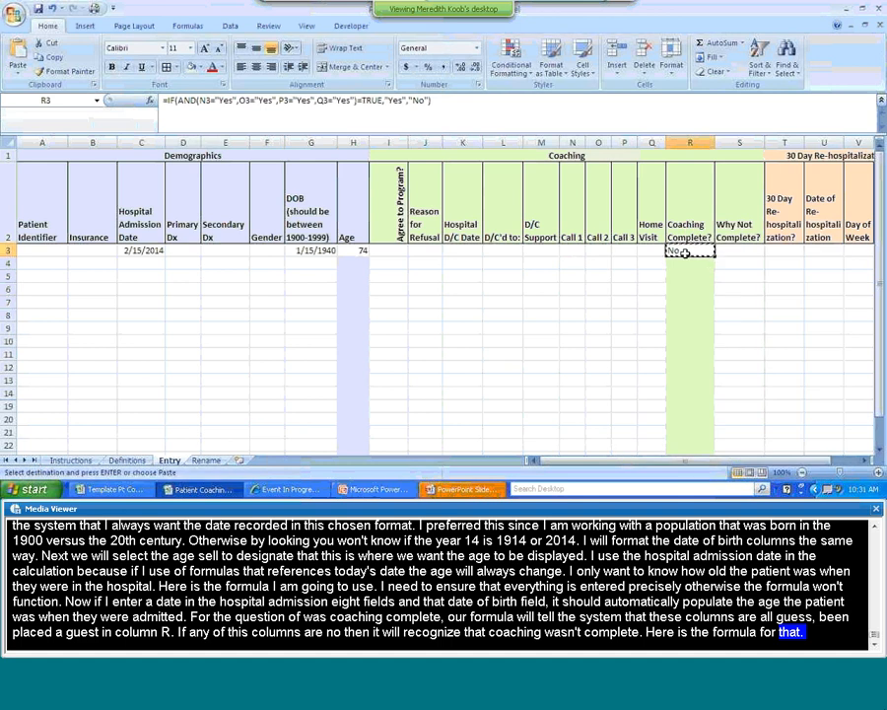
left_click_drag(685, 252, 686, 286)
right_click(687, 287)
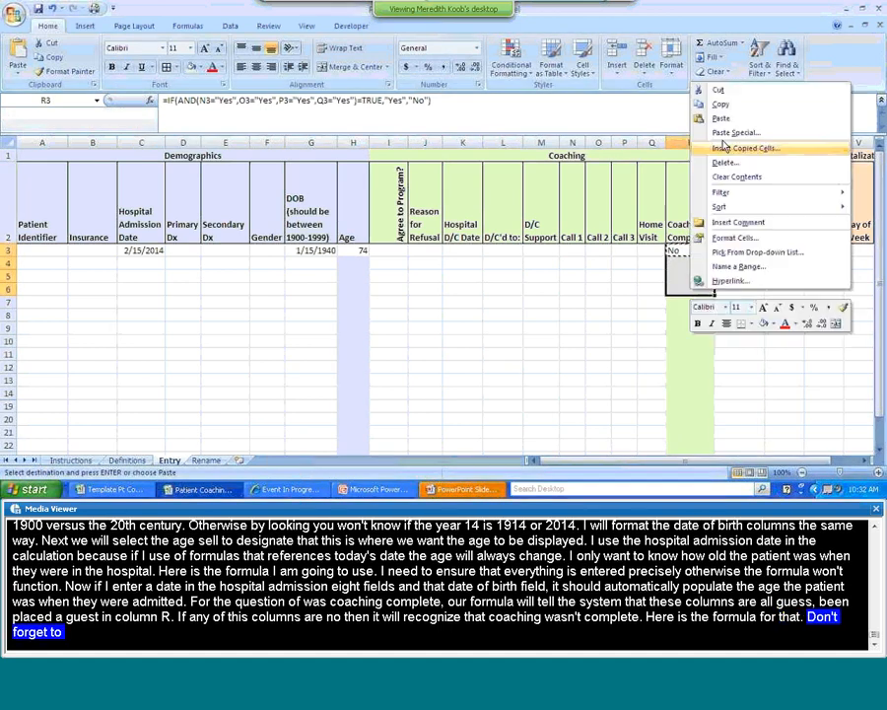
left_click(719, 117)
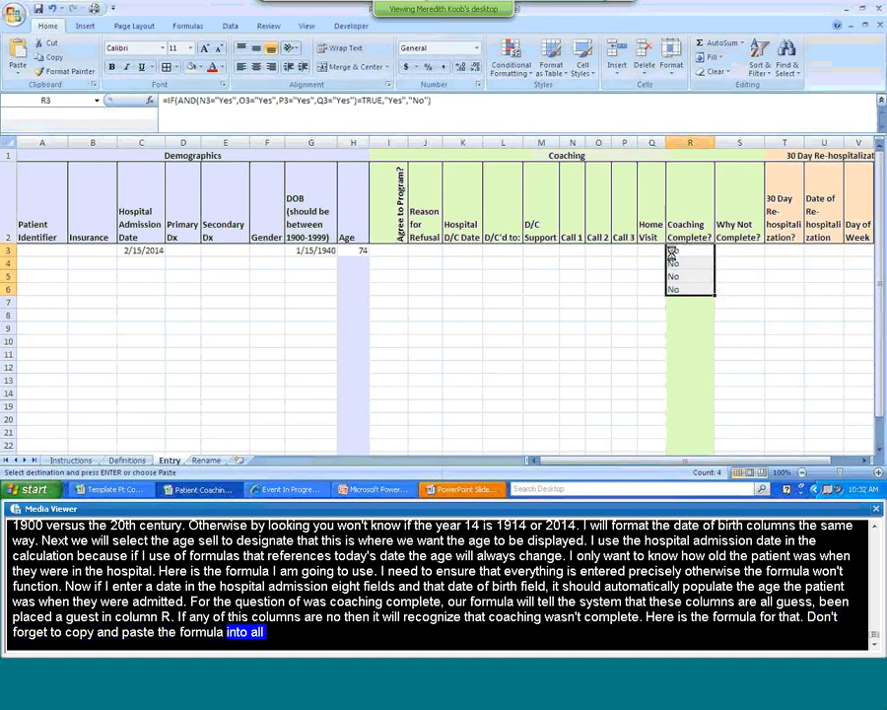
key("Escape")
- Choose Yes for both Call 1 and Call 2 in row 3
left_click(573, 252)
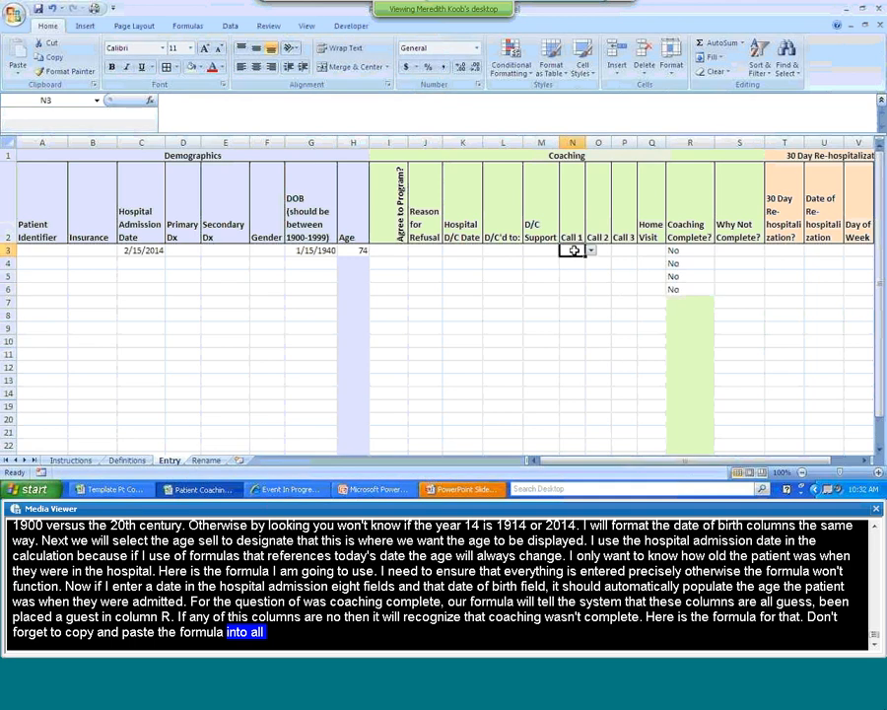
left_click(589, 251)
left_click(582, 261)
left_click(603, 250)
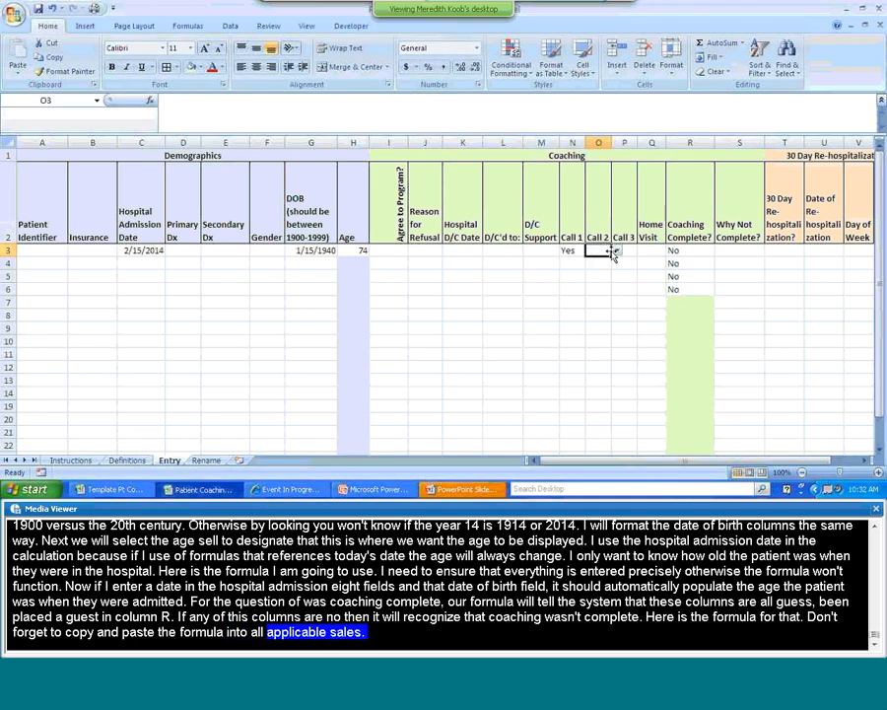
left_click(616, 251)
left_click(609, 261)
- Choose No for Call 3 and Yes for Home Visit in row 3, and check the Coaching Complete result in R3
left_click(630, 251)
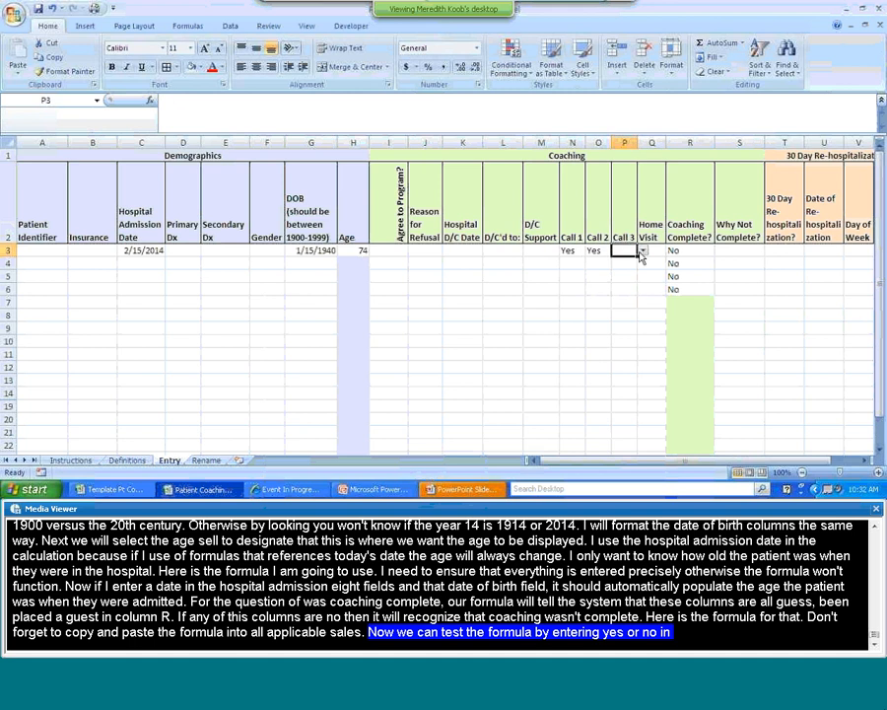
left_click(642, 251)
left_click(631, 270)
left_click(650, 250)
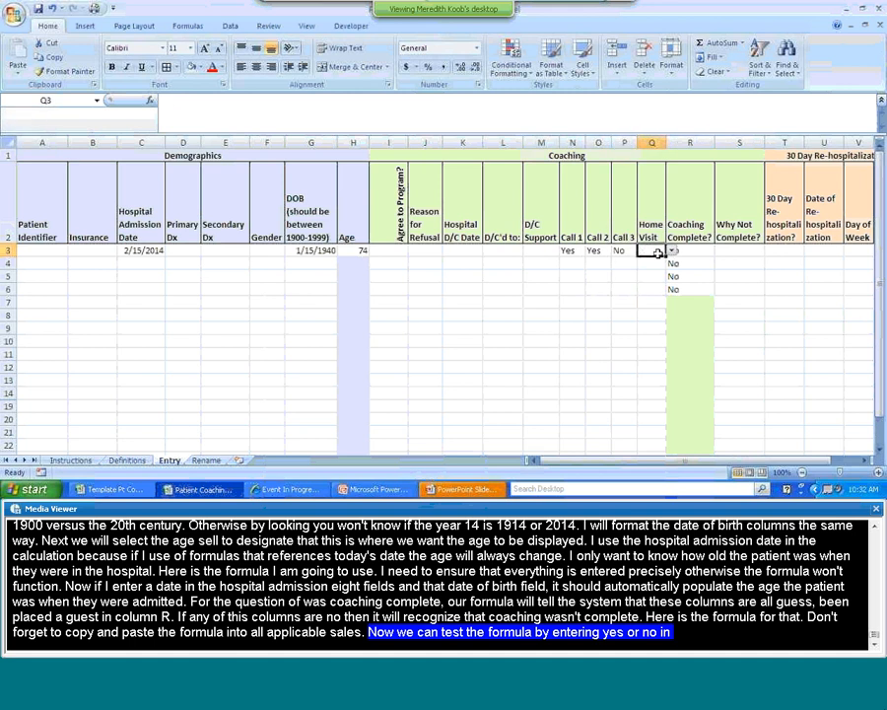
left_click(671, 251)
left_click(665, 262)
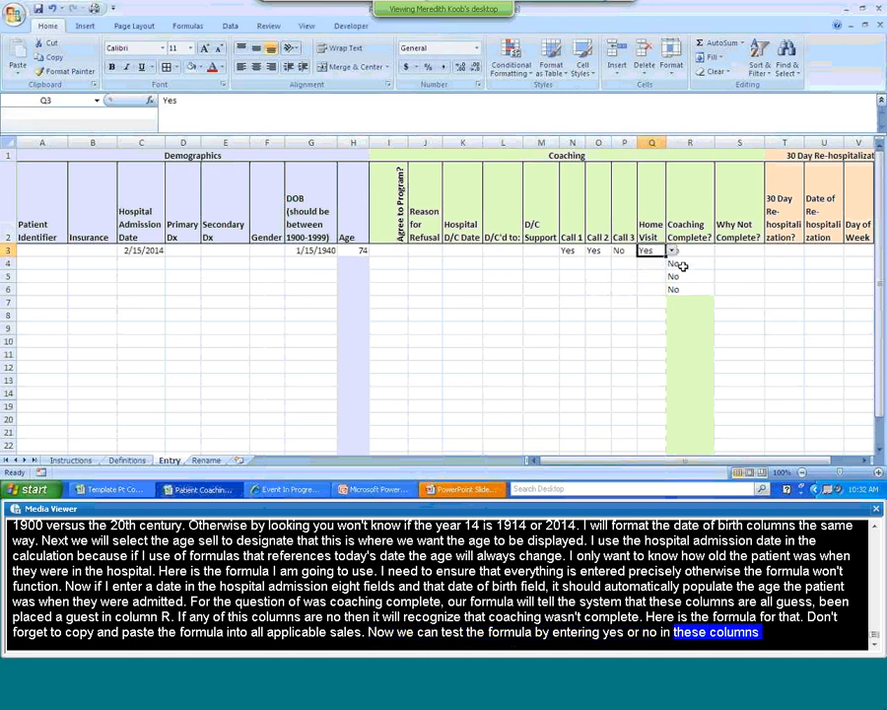
key("Tab")
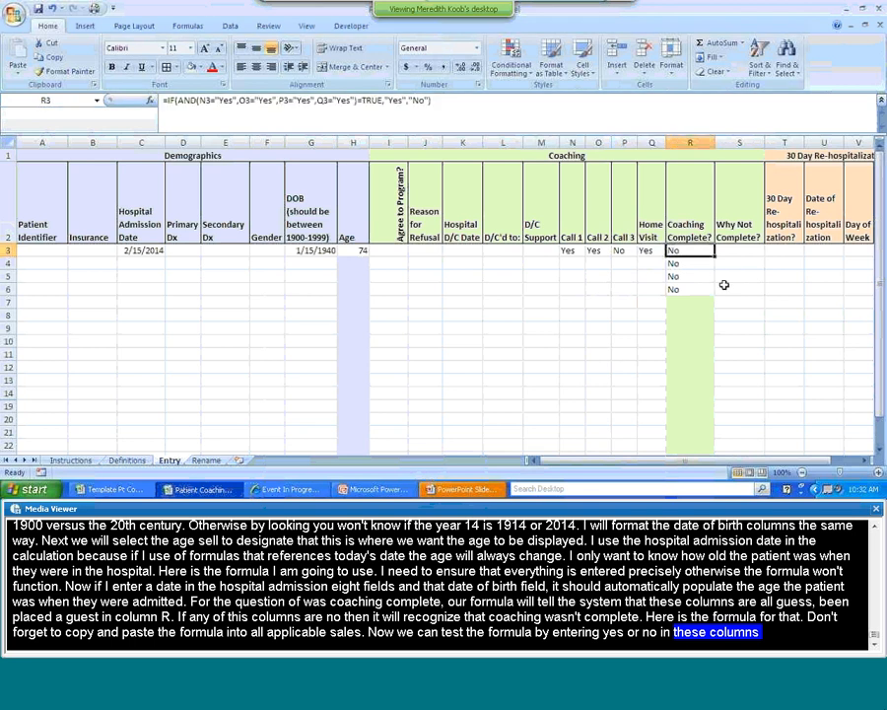
- Choose Yes for both Call 1 and Call 2 in row 4
left_click(573, 263)
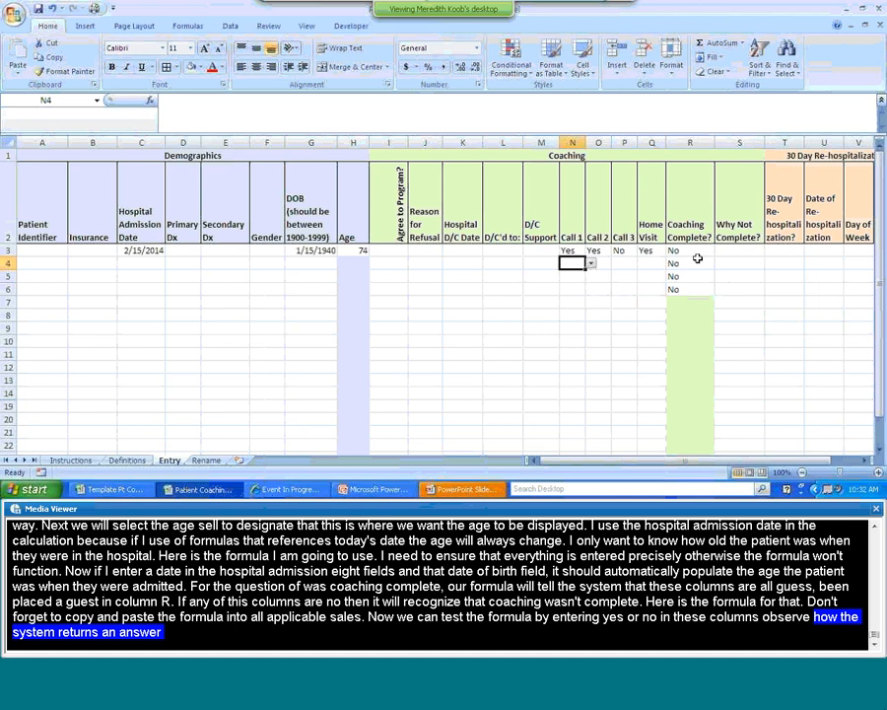
left_click(592, 264)
left_click(584, 276)
left_click(605, 264)
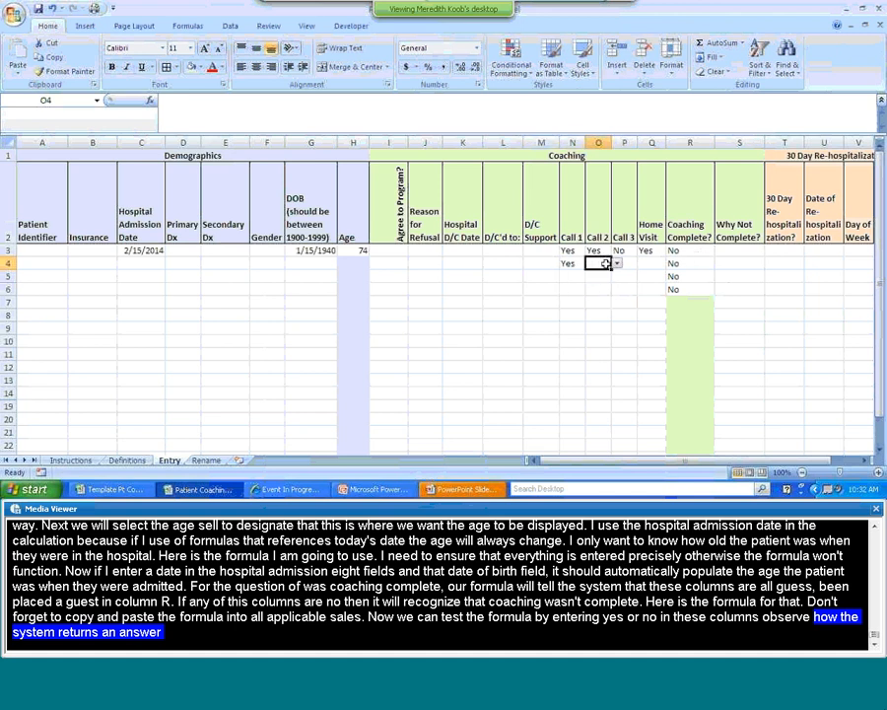
left_click(616, 264)
left_click(591, 276)
- Copy the Call 3 cell P3, including its Yes/No choice list, down into P4
left_click(623, 264)
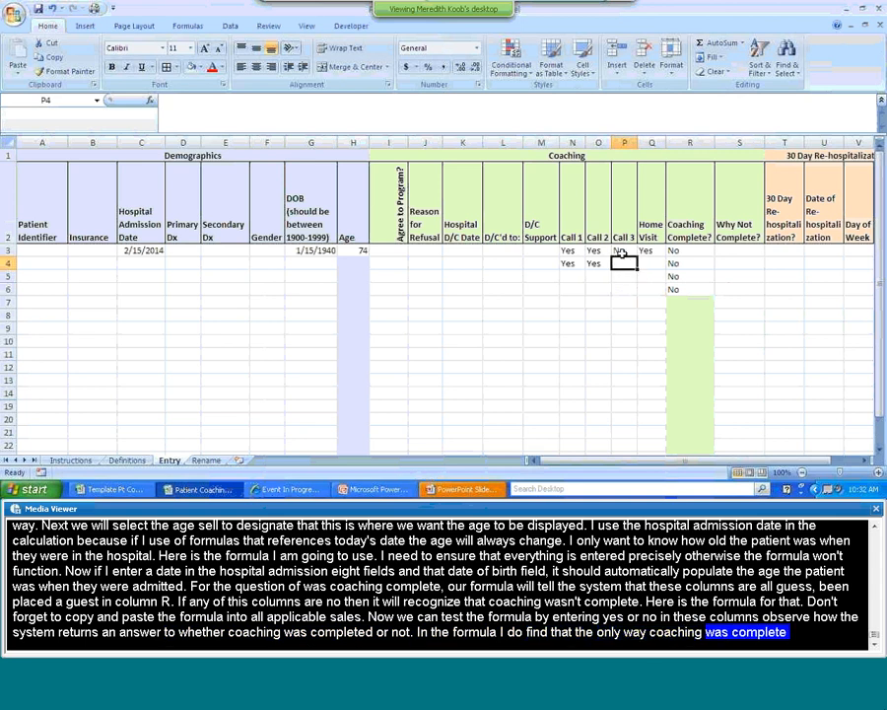
left_click(622, 251)
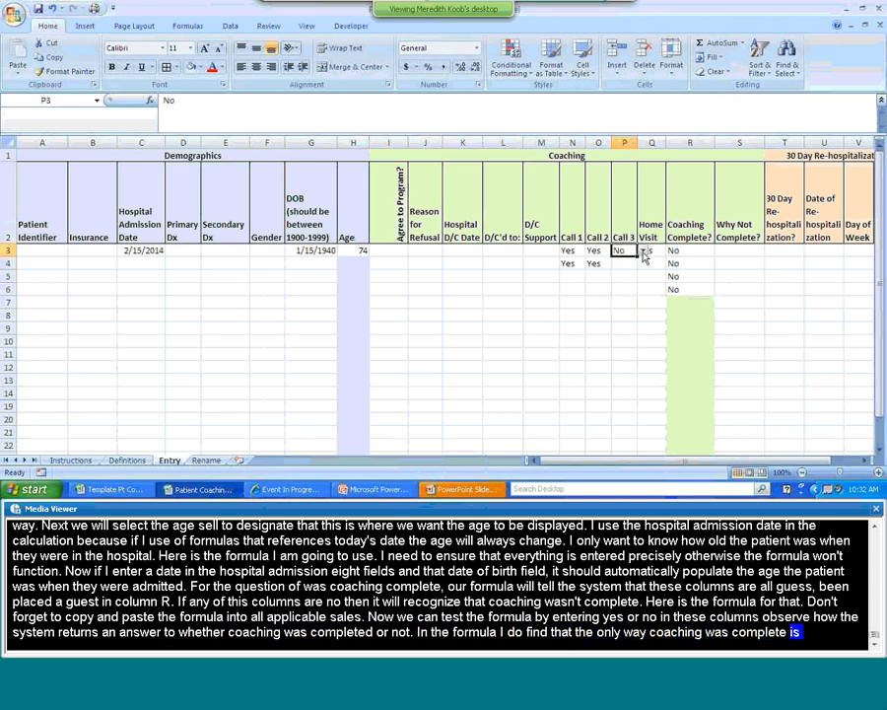
key("ctrl+c")
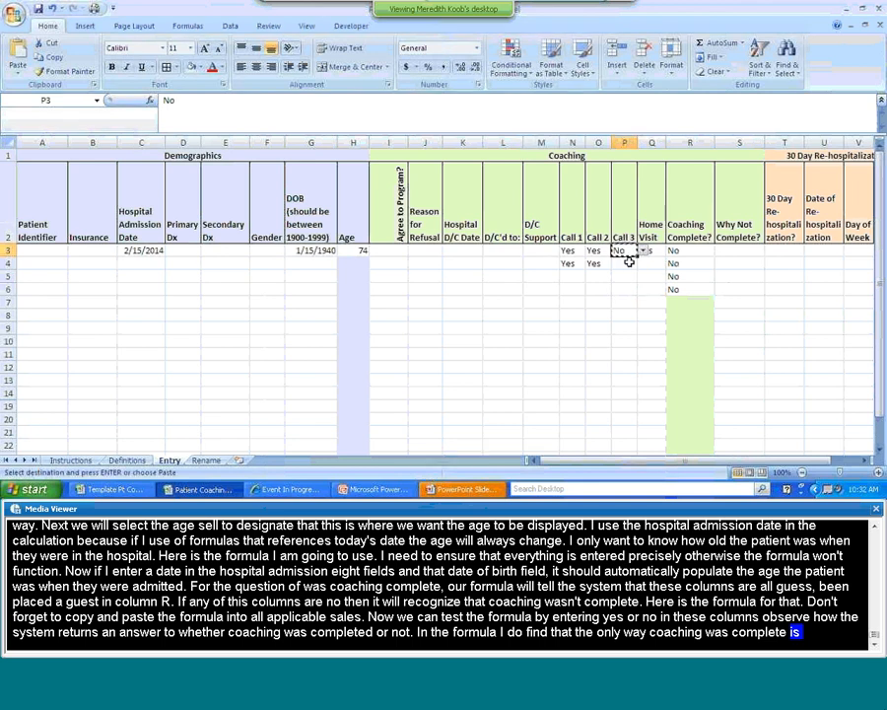
key("Return")
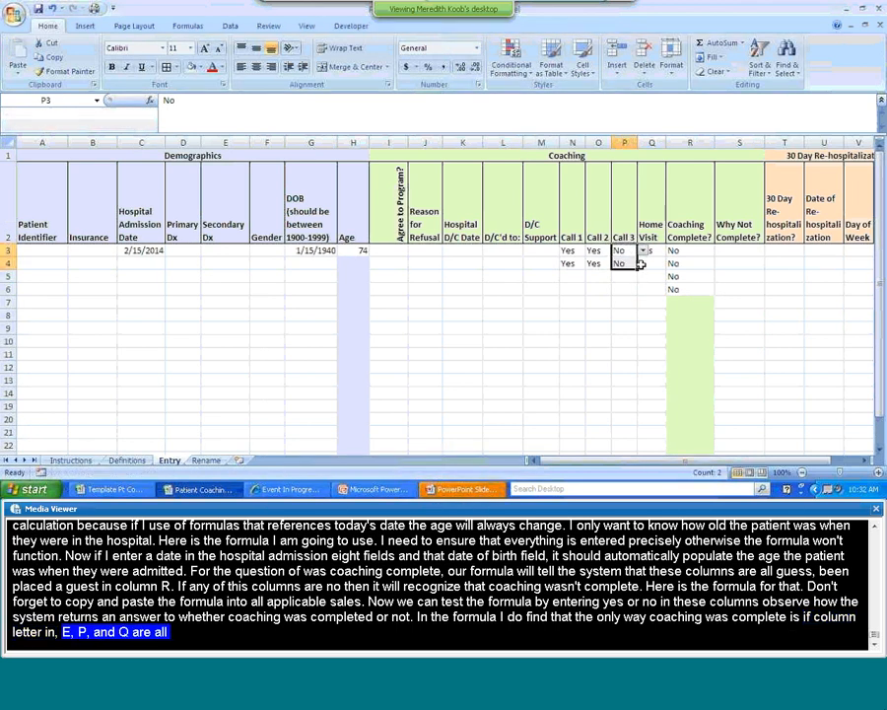
- Choose Yes for Call 3 and Home Visit in row 4, and check the Coaching Complete result in R4
left_click(642, 263)
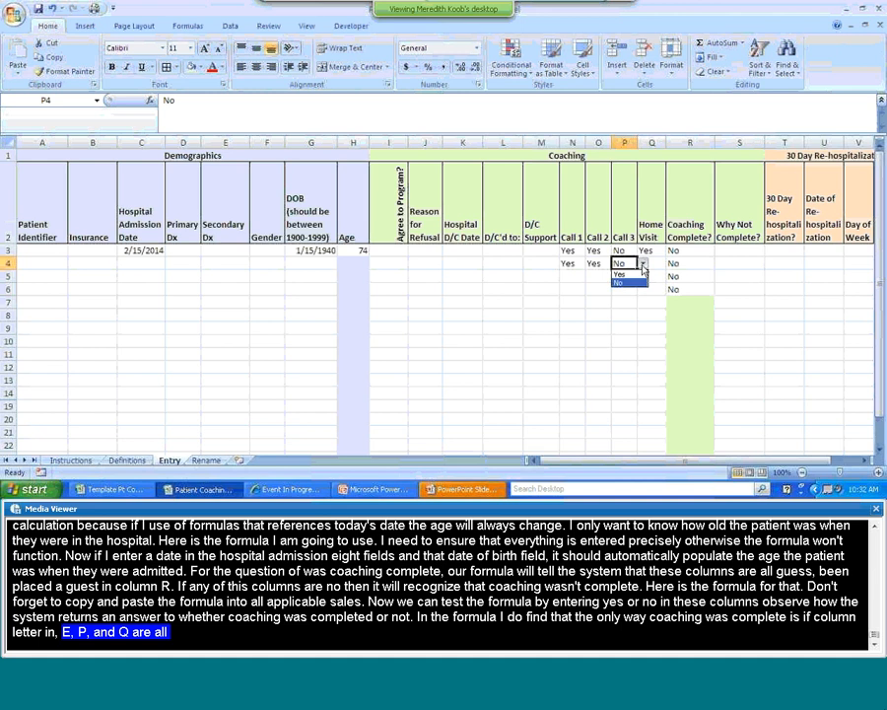
left_click(629, 276)
left_click(653, 268)
left_click(670, 264)
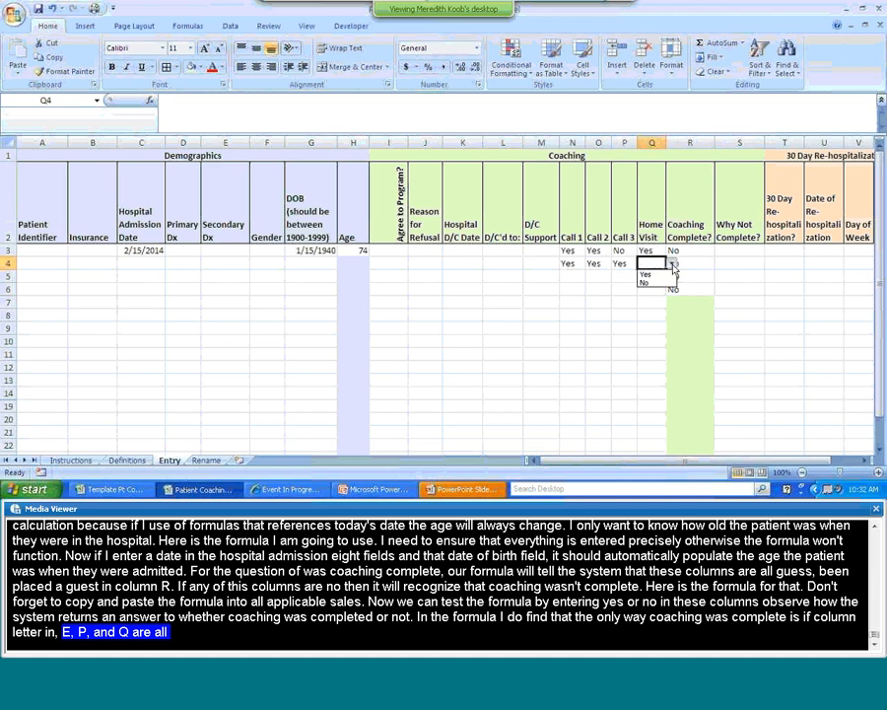
left_click(655, 274)
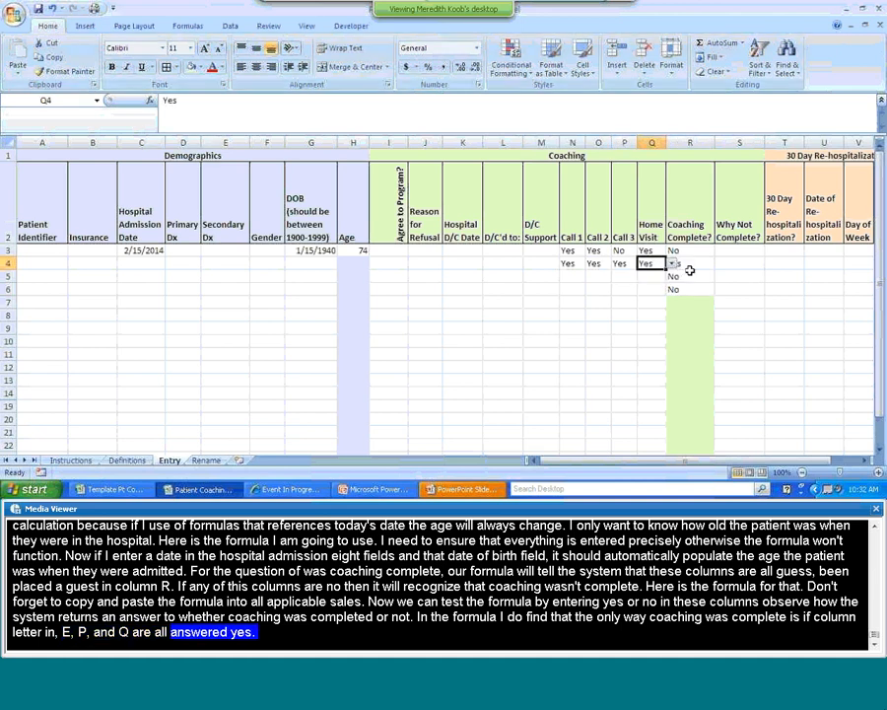
left_click(680, 264)
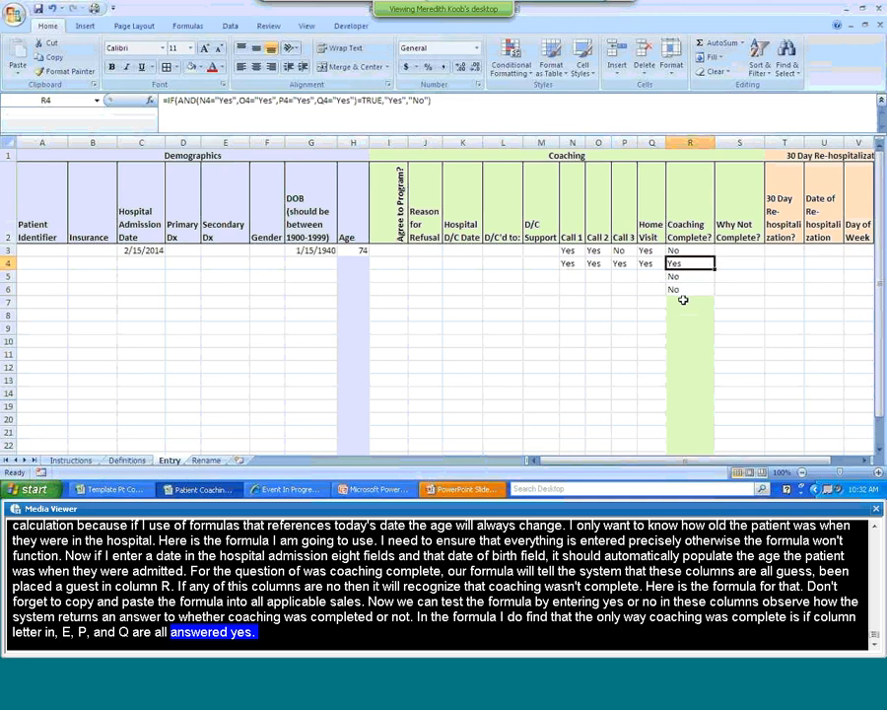
- Switch to the Session 7 presentation in PowerPoint and advance its slide show to the Additional Resources slide
left_click(347, 490)
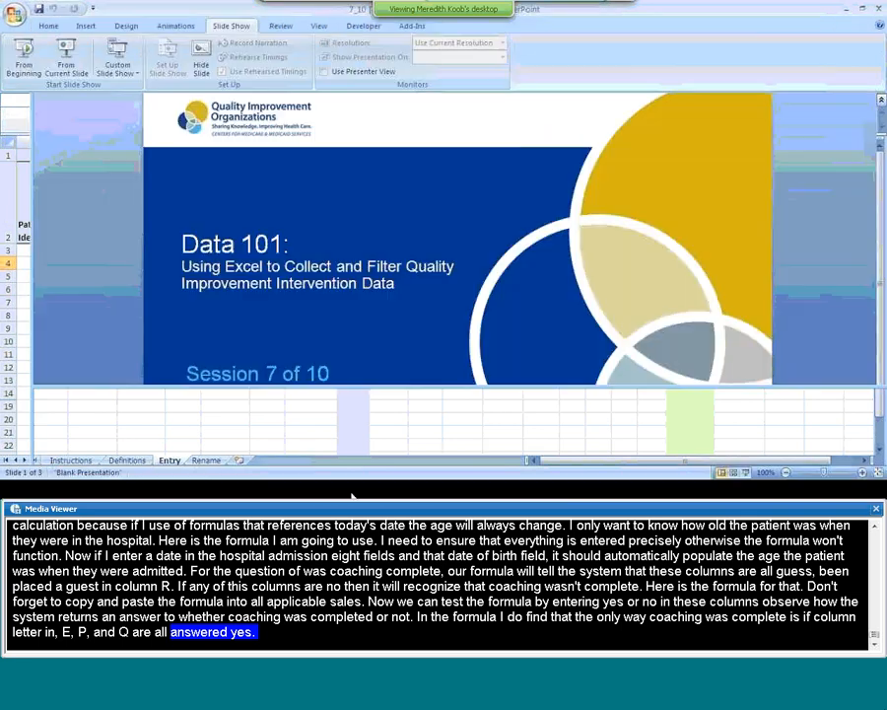
left_click(316, 31)
left_click(100, 43)
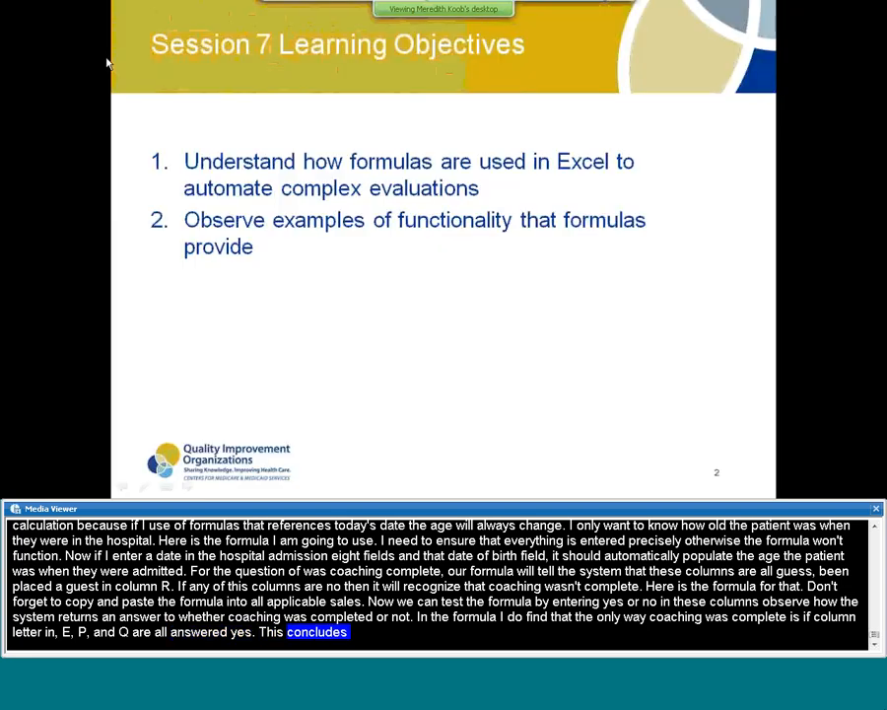
left_click(106, 60)
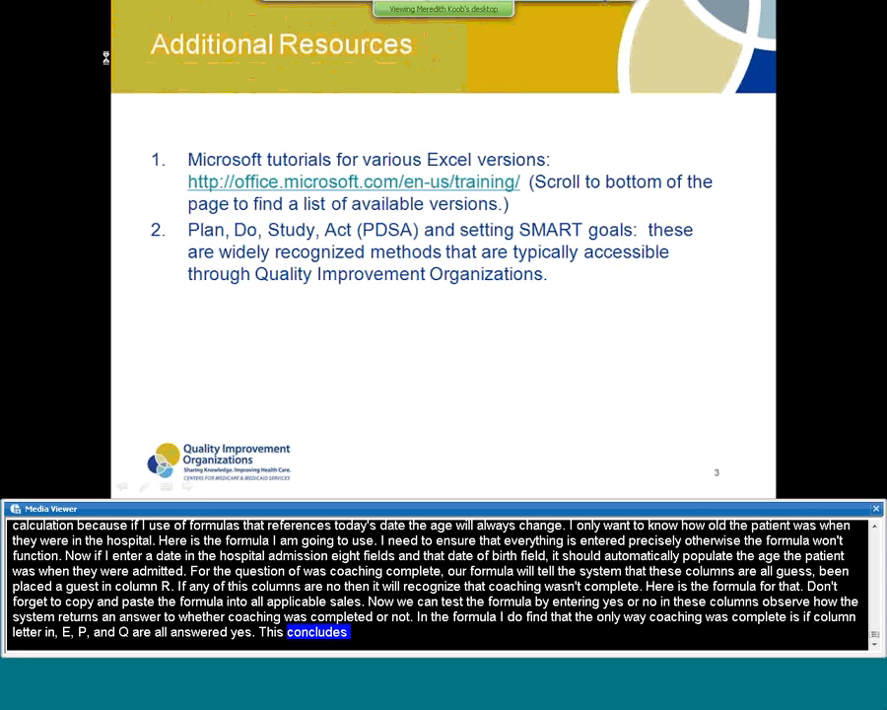